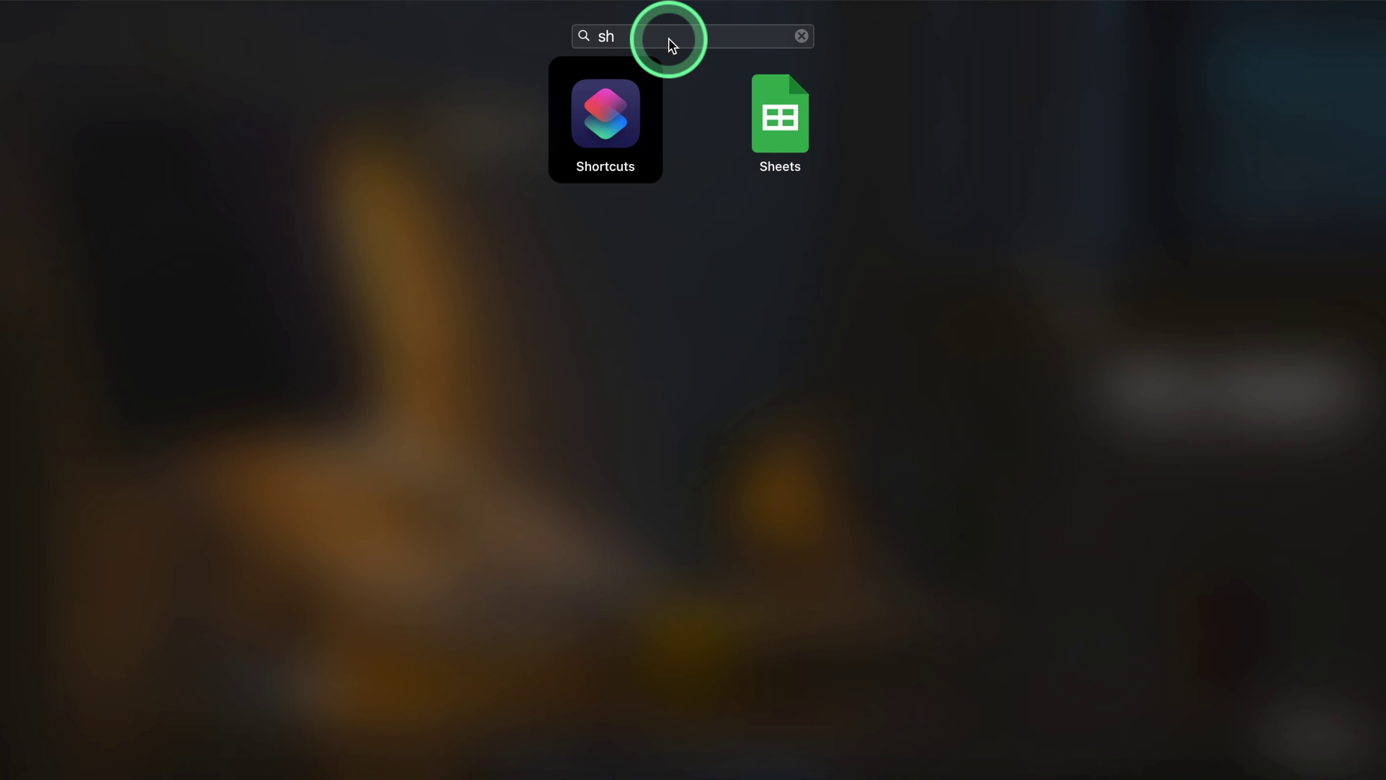
# - Launch Shortcuts and scroll its Gallery of ready-made shortcuts like Start Pomodoro and Email Myself
pyautogui.press('Return')
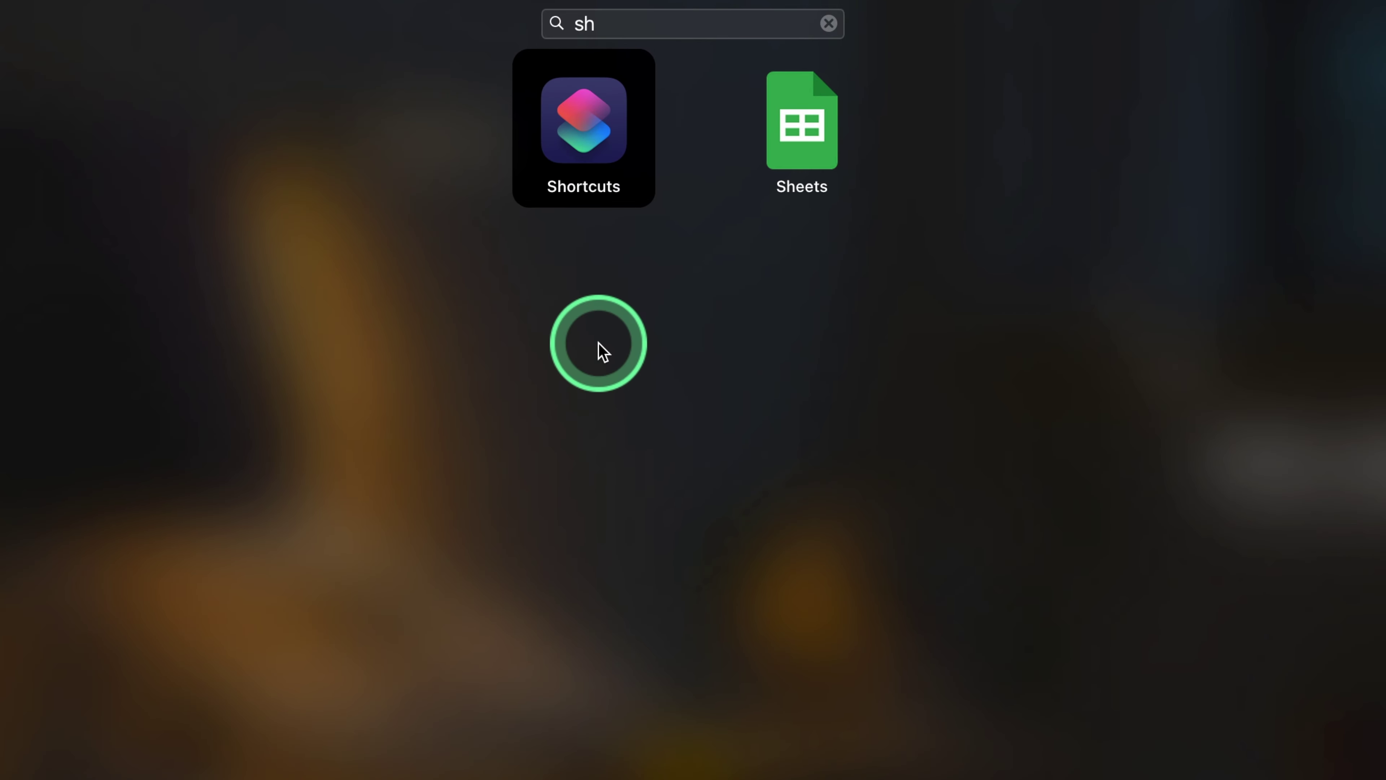
pyautogui.press('super+0')
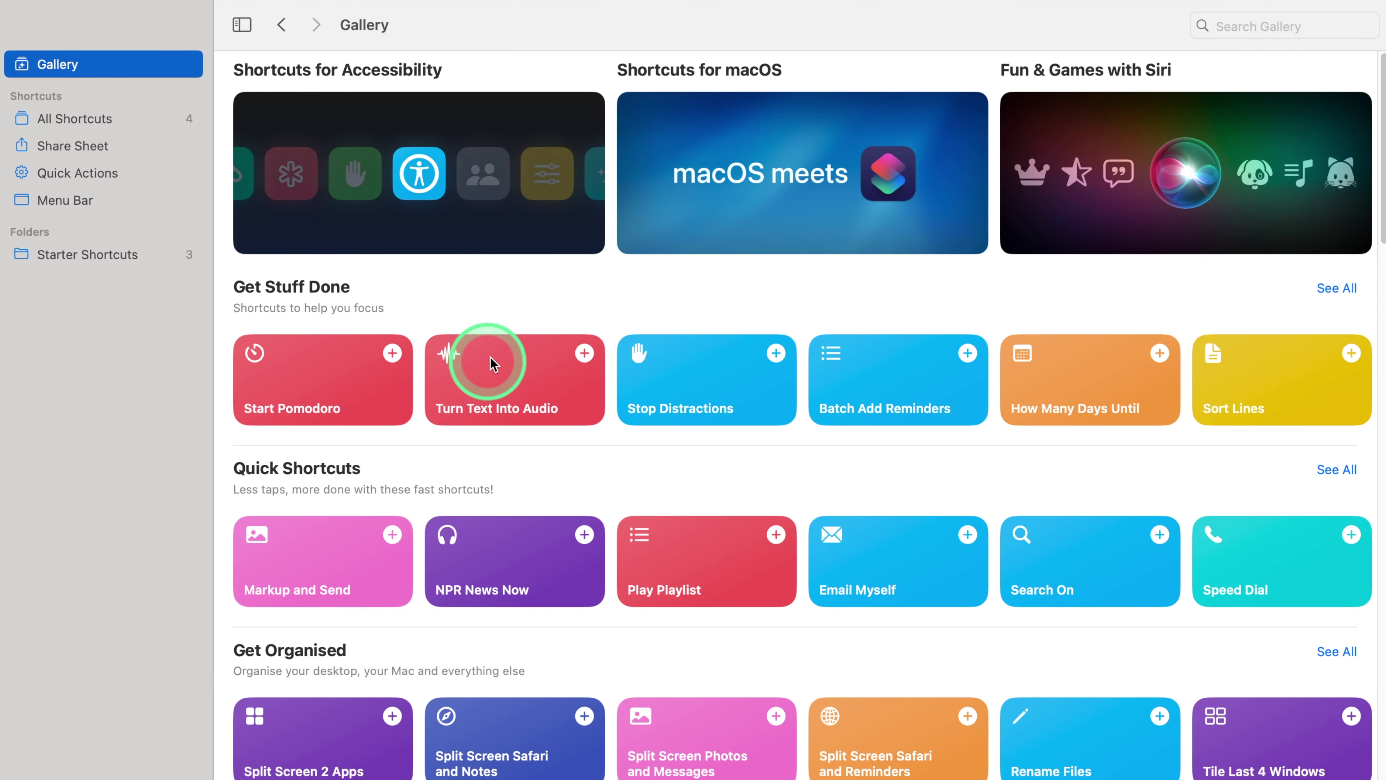
pyautogui.scroll(-5, 817, 364)
pyautogui.scroll(-15, 819, 363)
pyautogui.scroll(20, 820, 363)
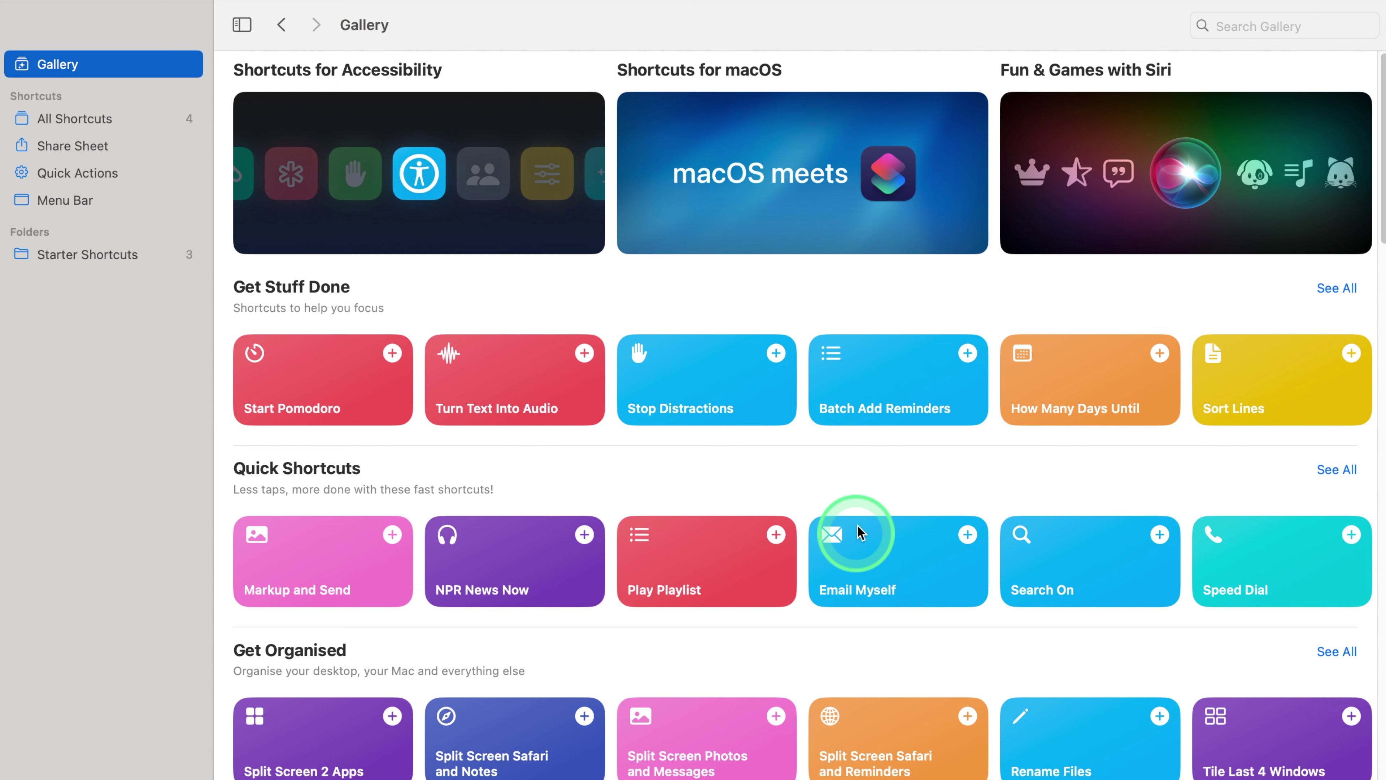
pyautogui.moveTo(47, 8)
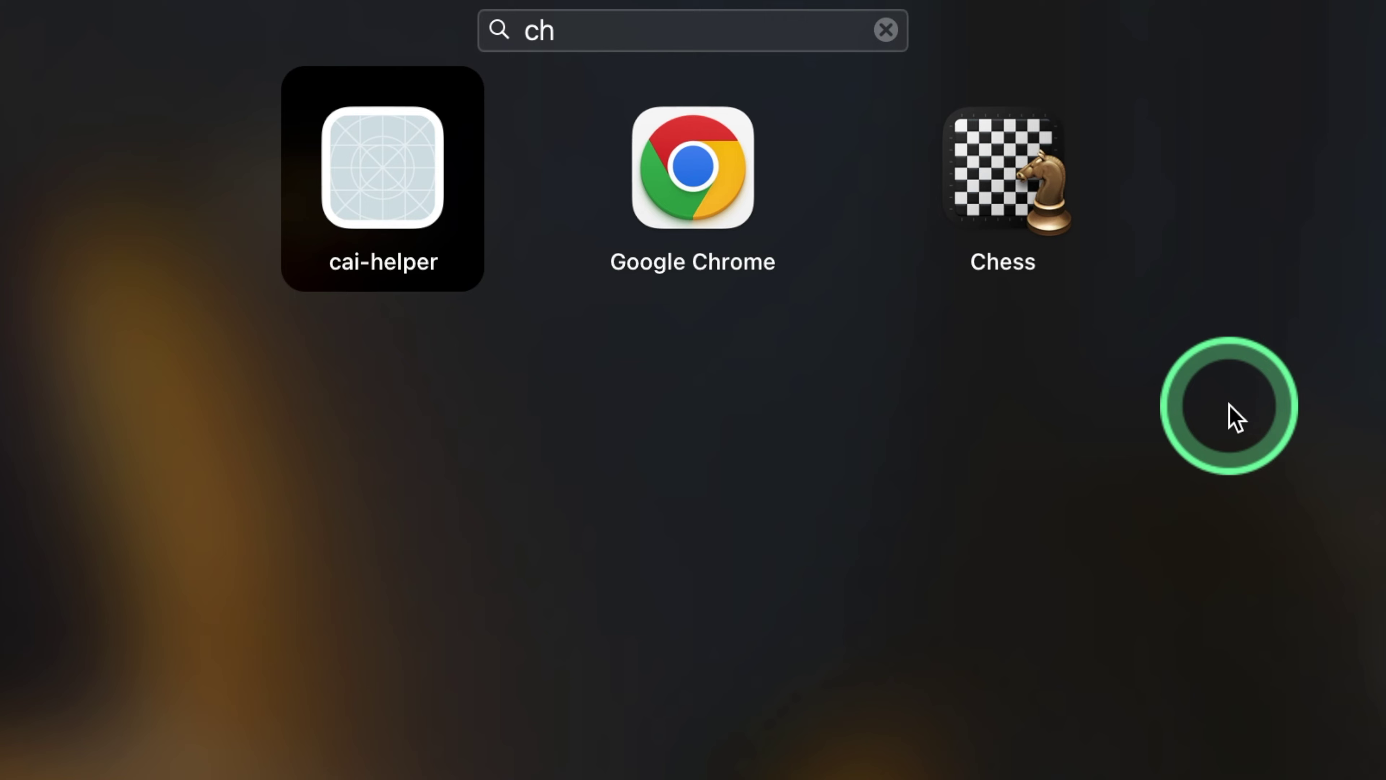
# - Launch Chess and play d3, Qd2, Qd1 and Na3 as white
pyautogui.click(1020, 210)
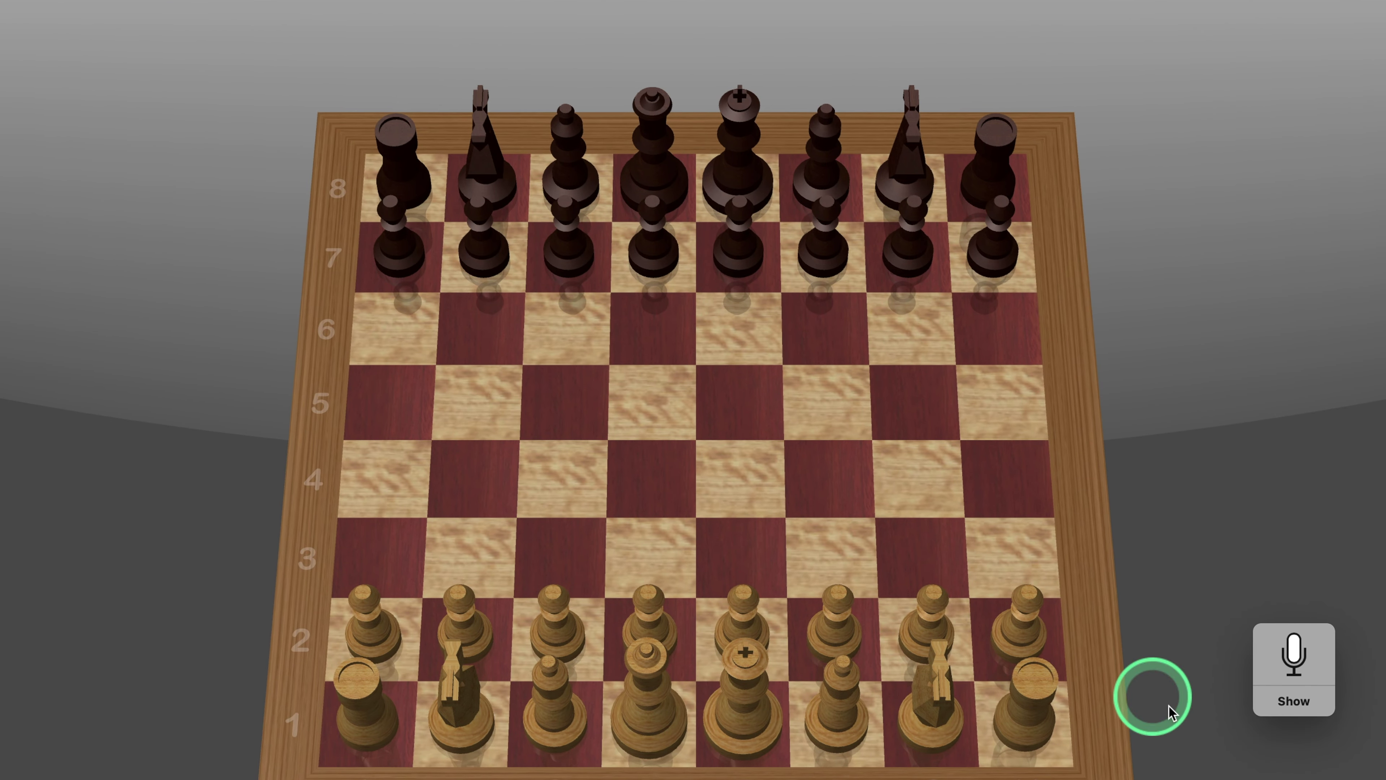
pyautogui.click(649, 623)
pyautogui.click(658, 554)
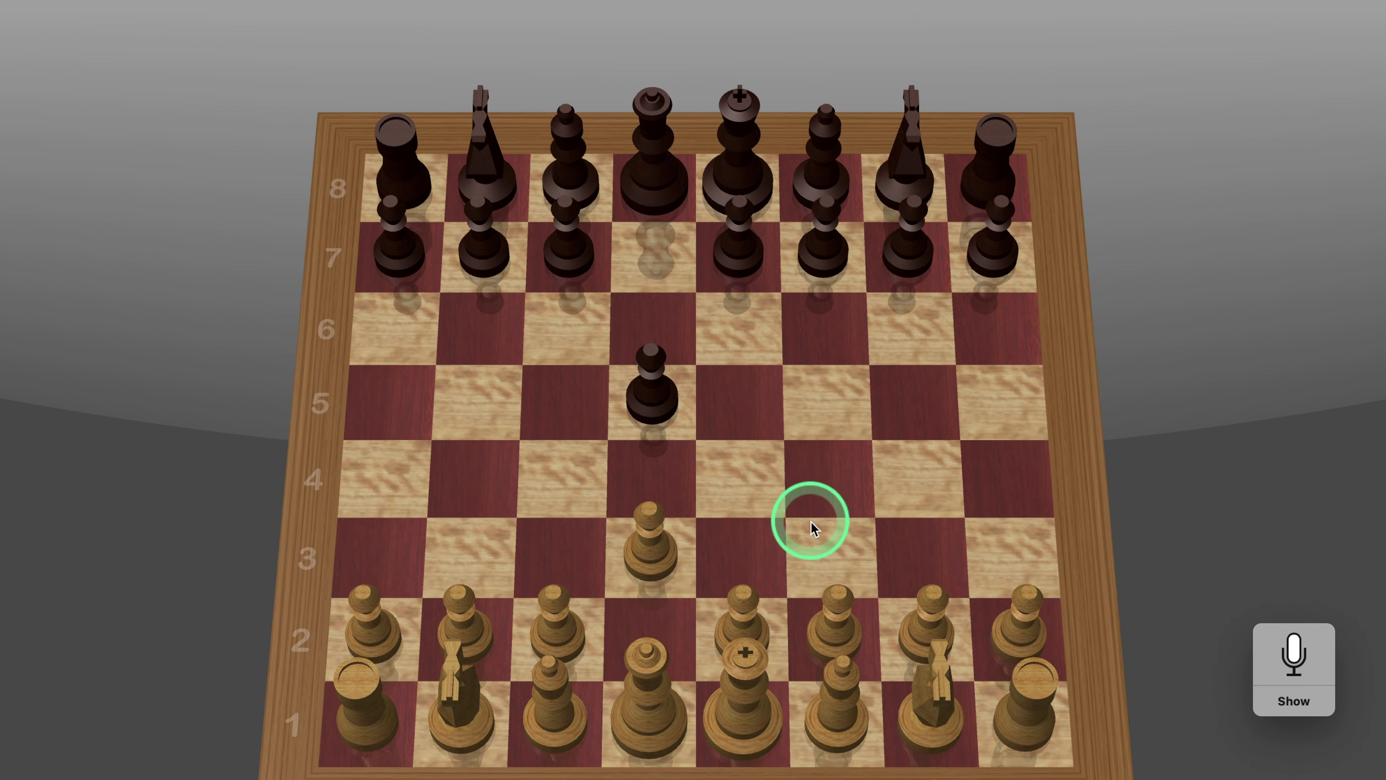
pyautogui.click(653, 659)
pyautogui.click(656, 632)
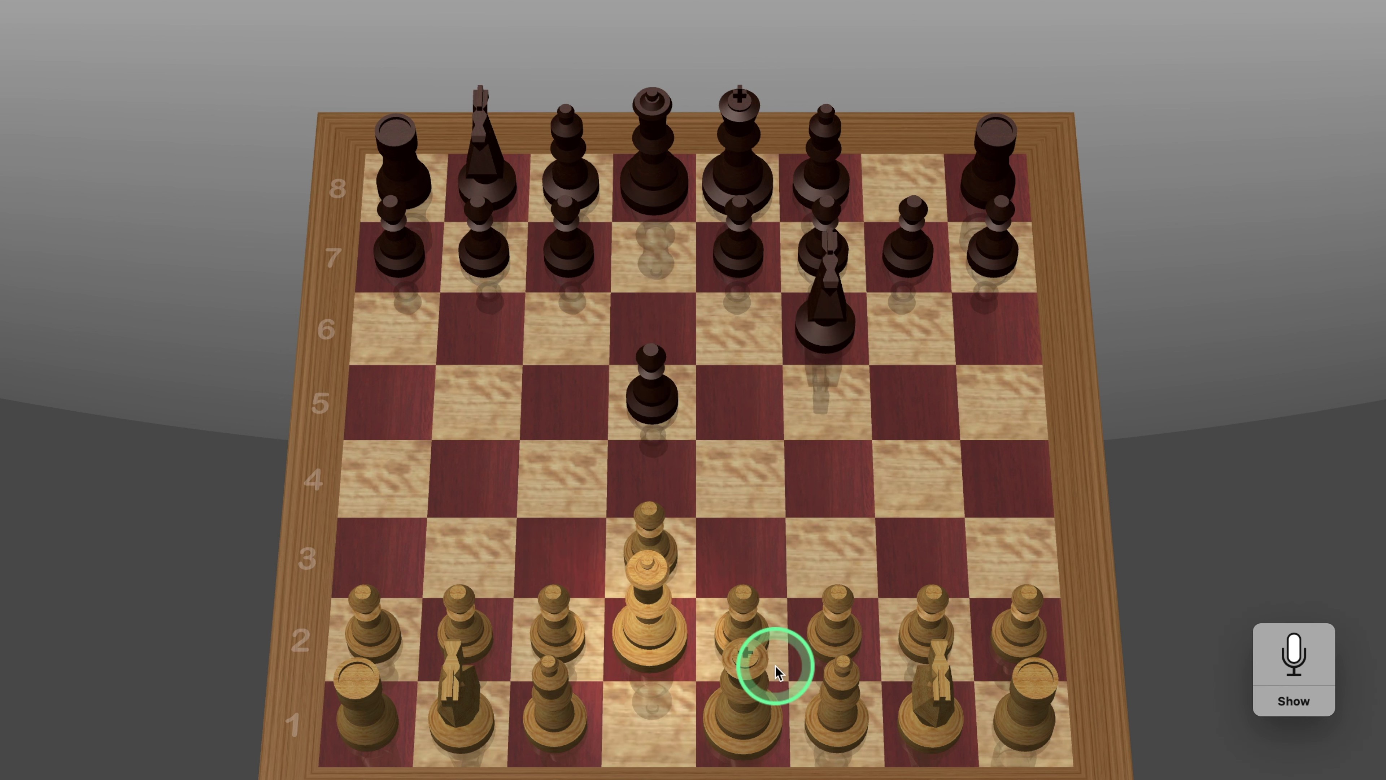
pyautogui.click(649, 552)
pyautogui.click(655, 707)
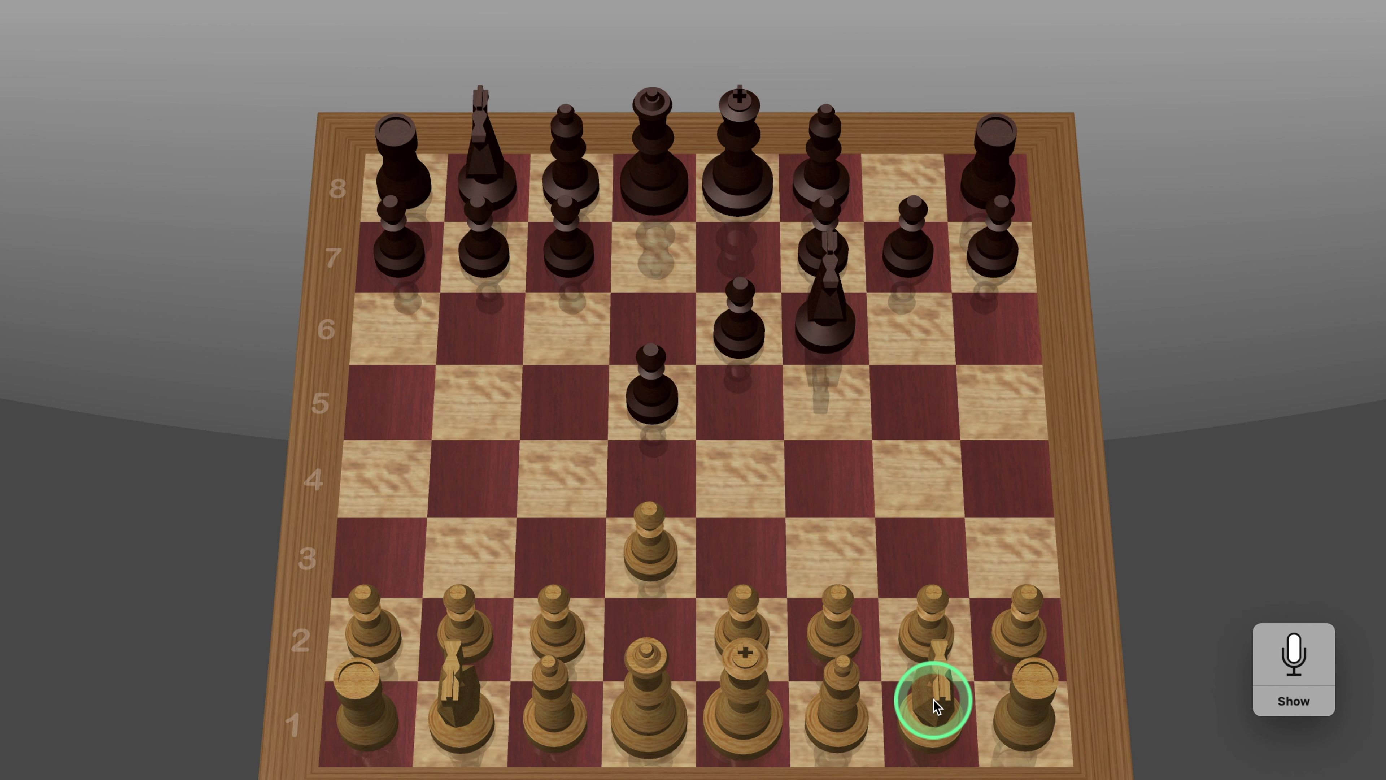
pyautogui.click(453, 644)
pyautogui.click(377, 551)
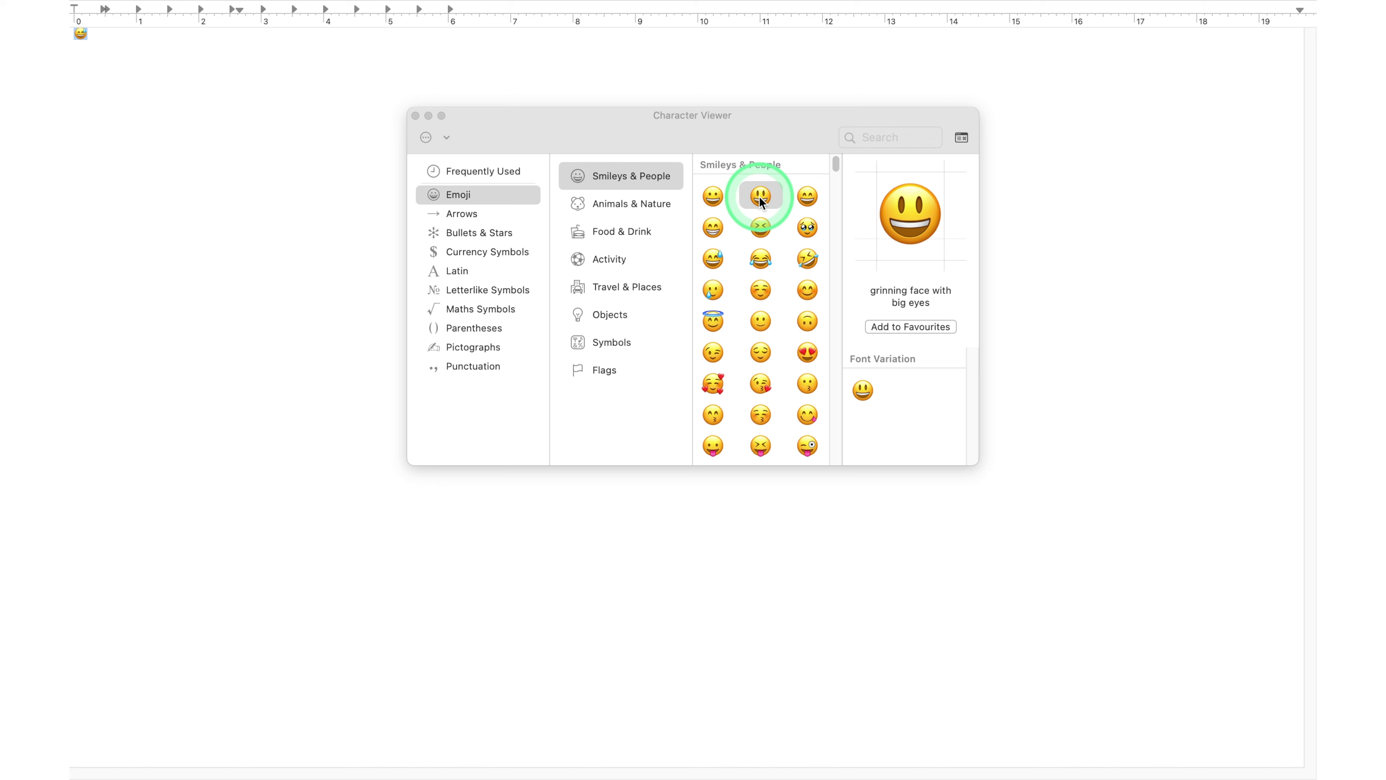
# - Browse the Animals & Nature and other emoji categories in the Character Viewer
pyautogui.click(582, 217)
pyautogui.click(631, 340)
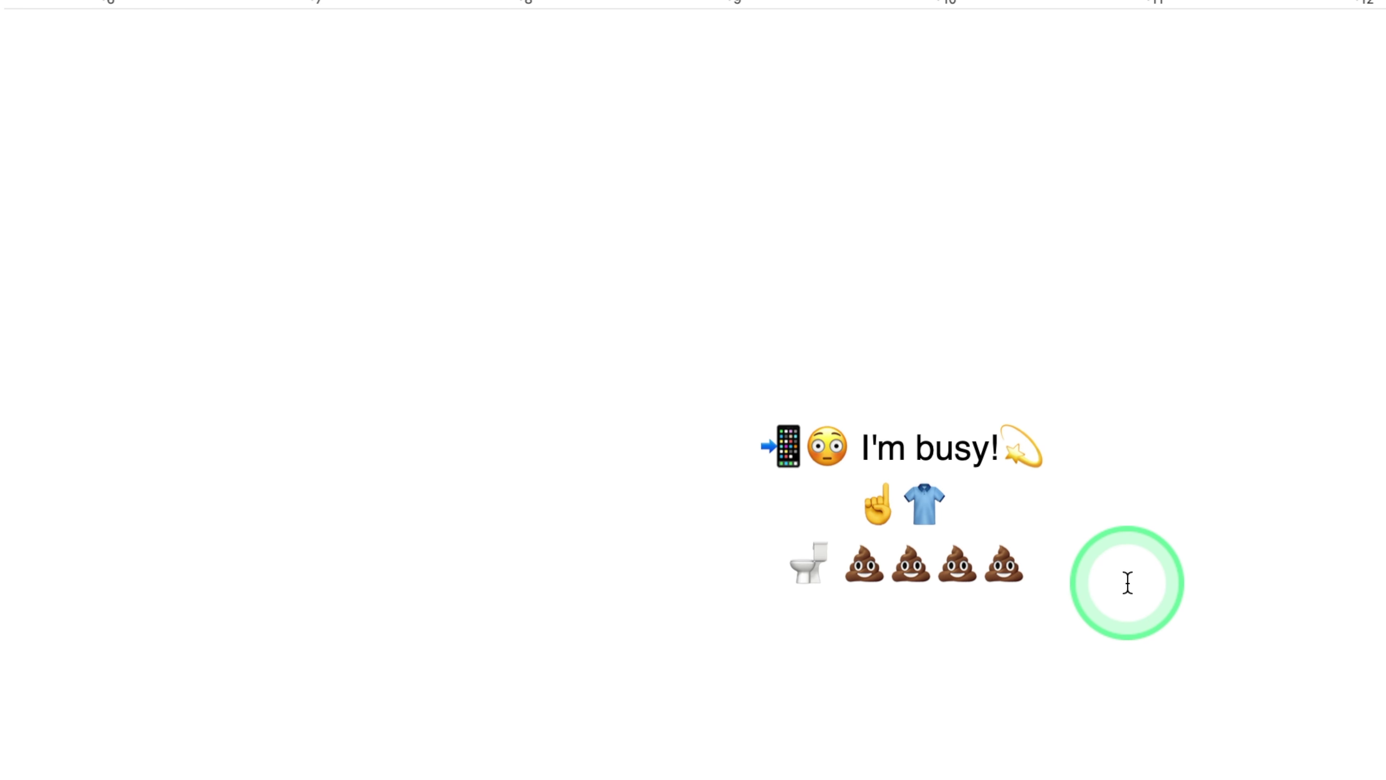
pyautogui.moveTo(54, 2)
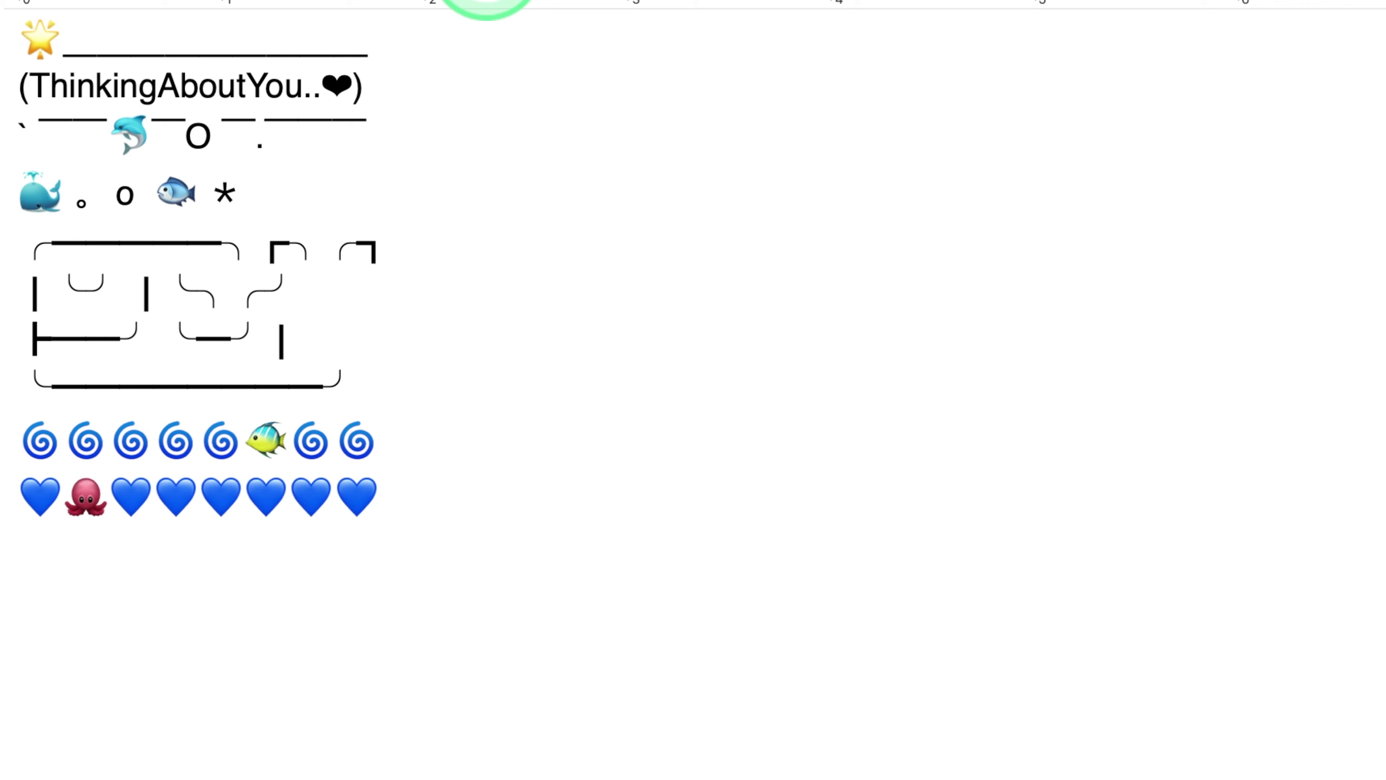
pyautogui.moveTo(569, 2)
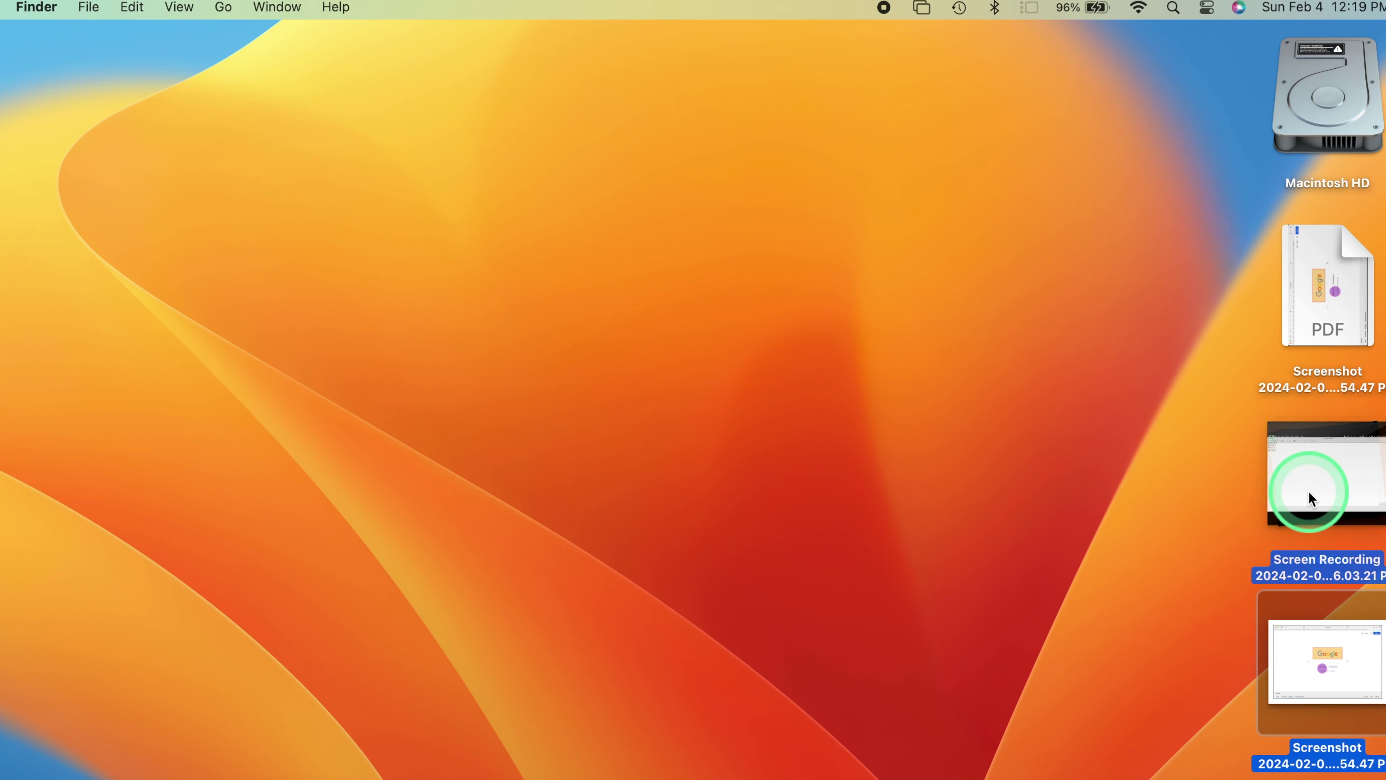
# - Select the four desktop files, including the Screen Recording, and move them into Downloads
pyautogui.keyDown('super'); pyautogui.click(1308, 330); pyautogui.keyUp('super')
pyautogui.keyDown('super'); pyautogui.click(1223, 101); pyautogui.keyUp('super')
pyautogui.rightClick(1229, 101)
pyautogui.click(1196, 112)
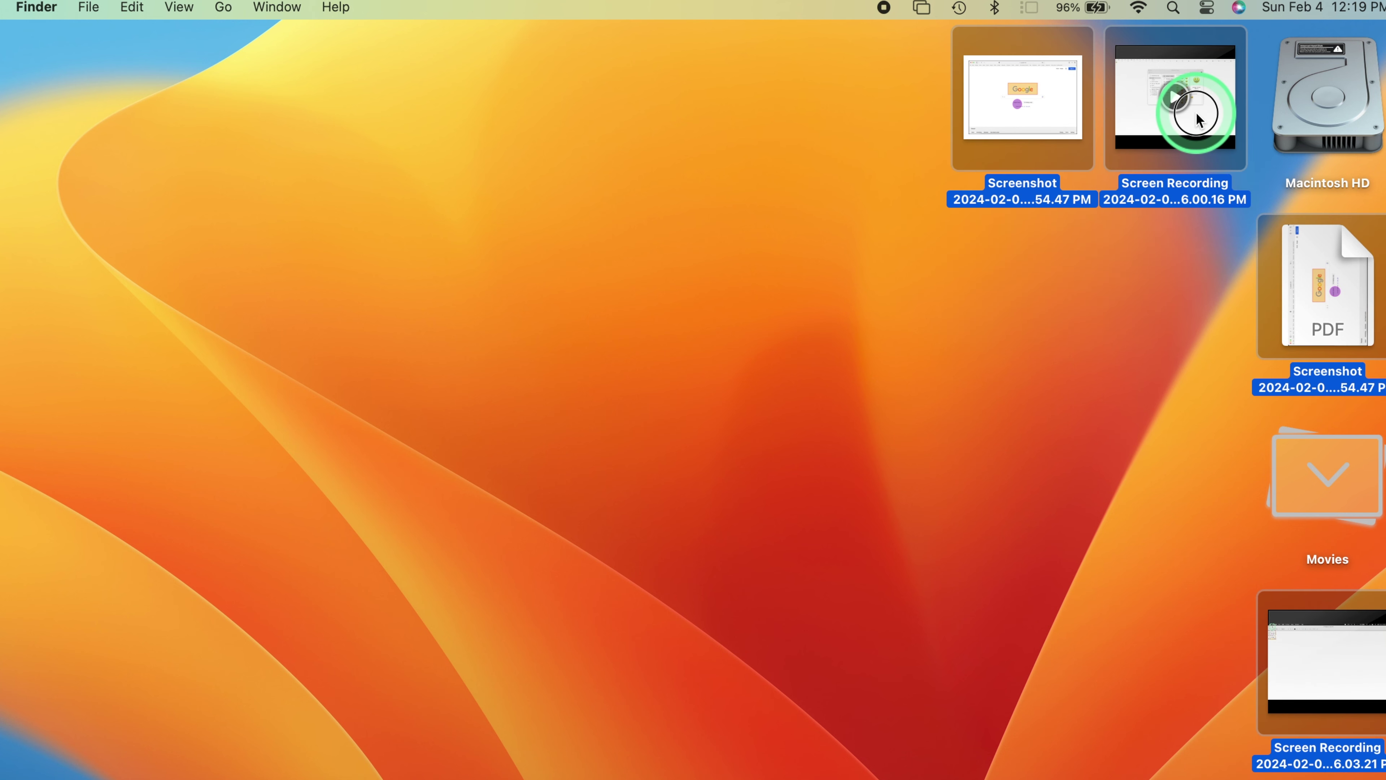
pyautogui.press('super+n')
pyautogui.click(303, 288)
pyautogui.moveTo(1215, 125); pyautogui.dragTo(384, 363)
# - Move ten Downloads files into the iMovie folder and the remaining loose files into swipe
pyautogui.scroll(-3, 480, 393)
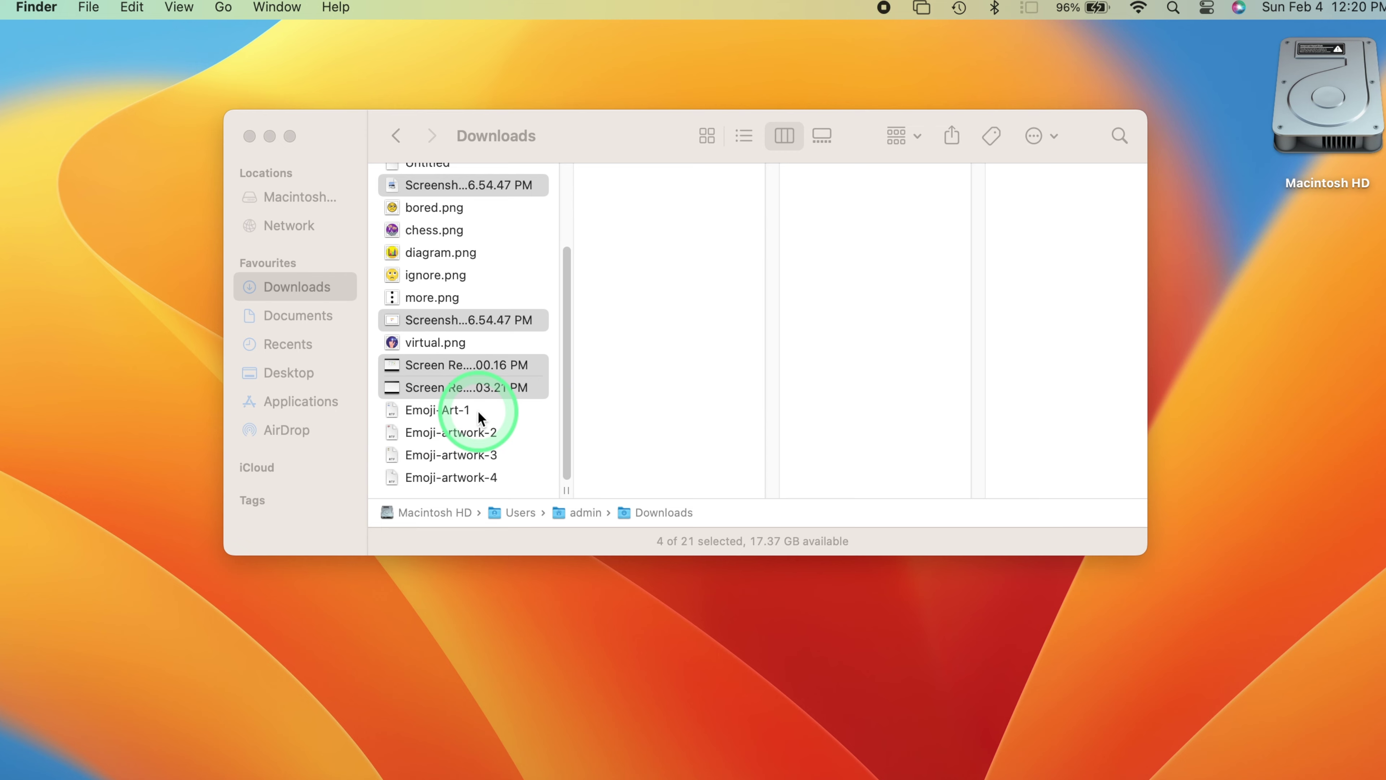
pyautogui.scroll(4, 480, 412)
pyautogui.scroll(-4, 479, 418)
pyautogui.scroll(4, 479, 418)
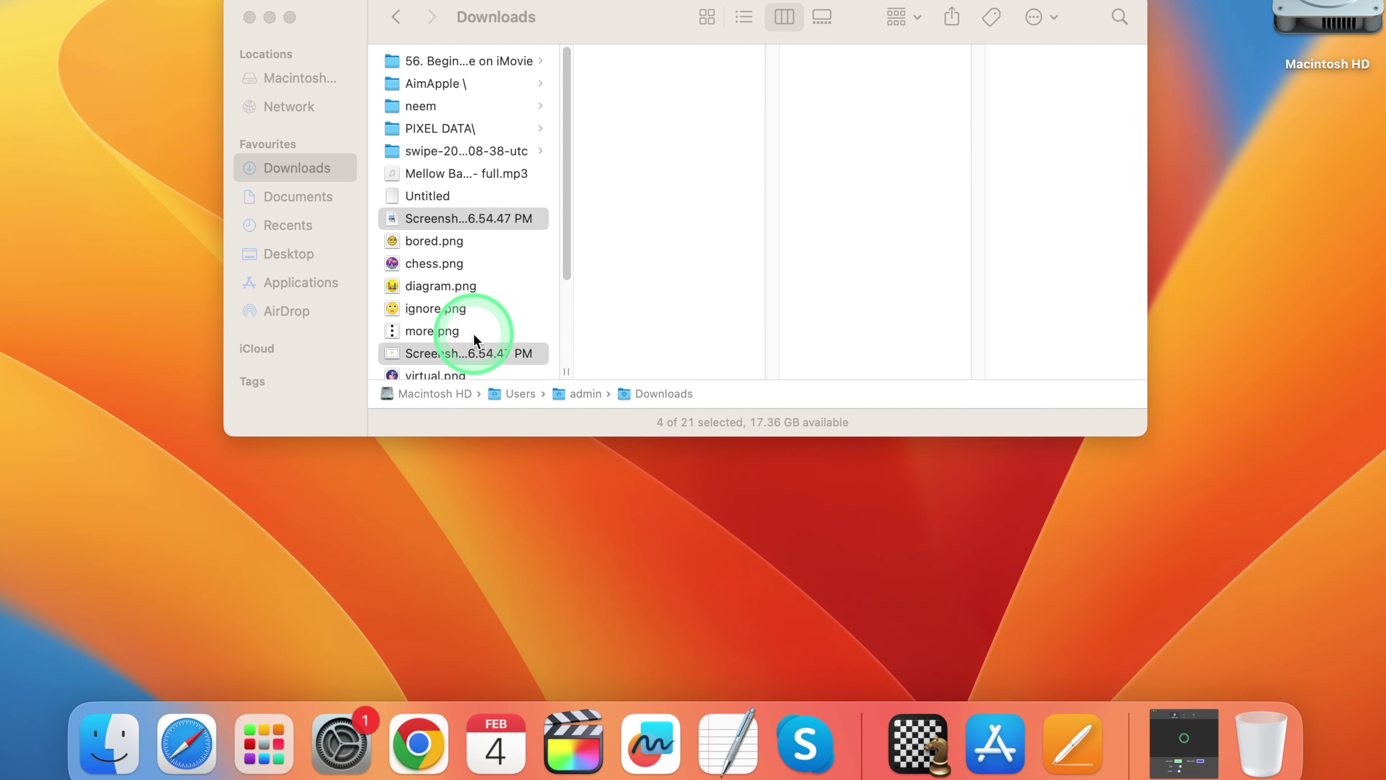
pyautogui.keyDown('shift'); pyautogui.click(480, 376); pyautogui.keyUp('shift')
pyautogui.moveTo(480, 376); pyautogui.dragTo(525, 280)
pyautogui.moveTo(525, 159); pyautogui.dragTo(508, 59)
pyautogui.click(638, 159)
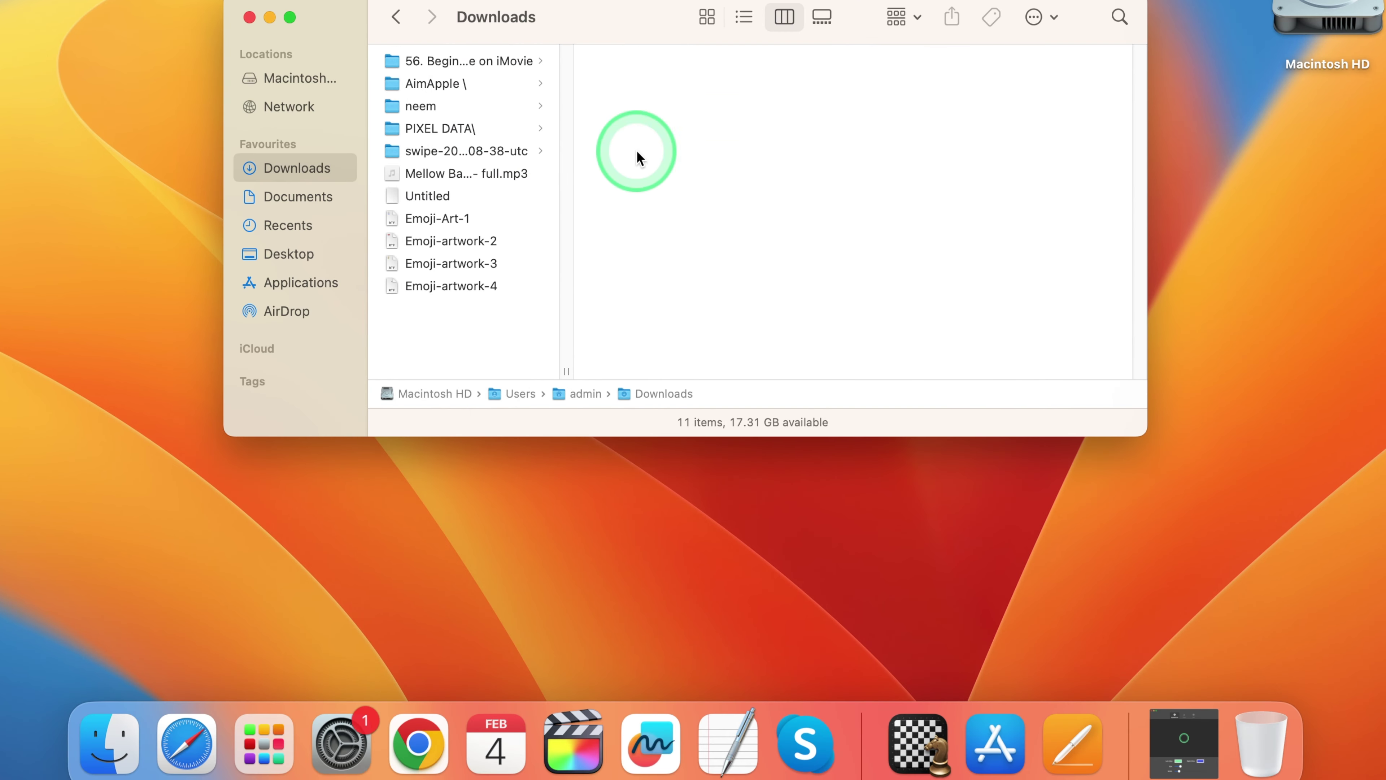
pyautogui.moveTo(447, 327); pyautogui.dragTo(507, 151)
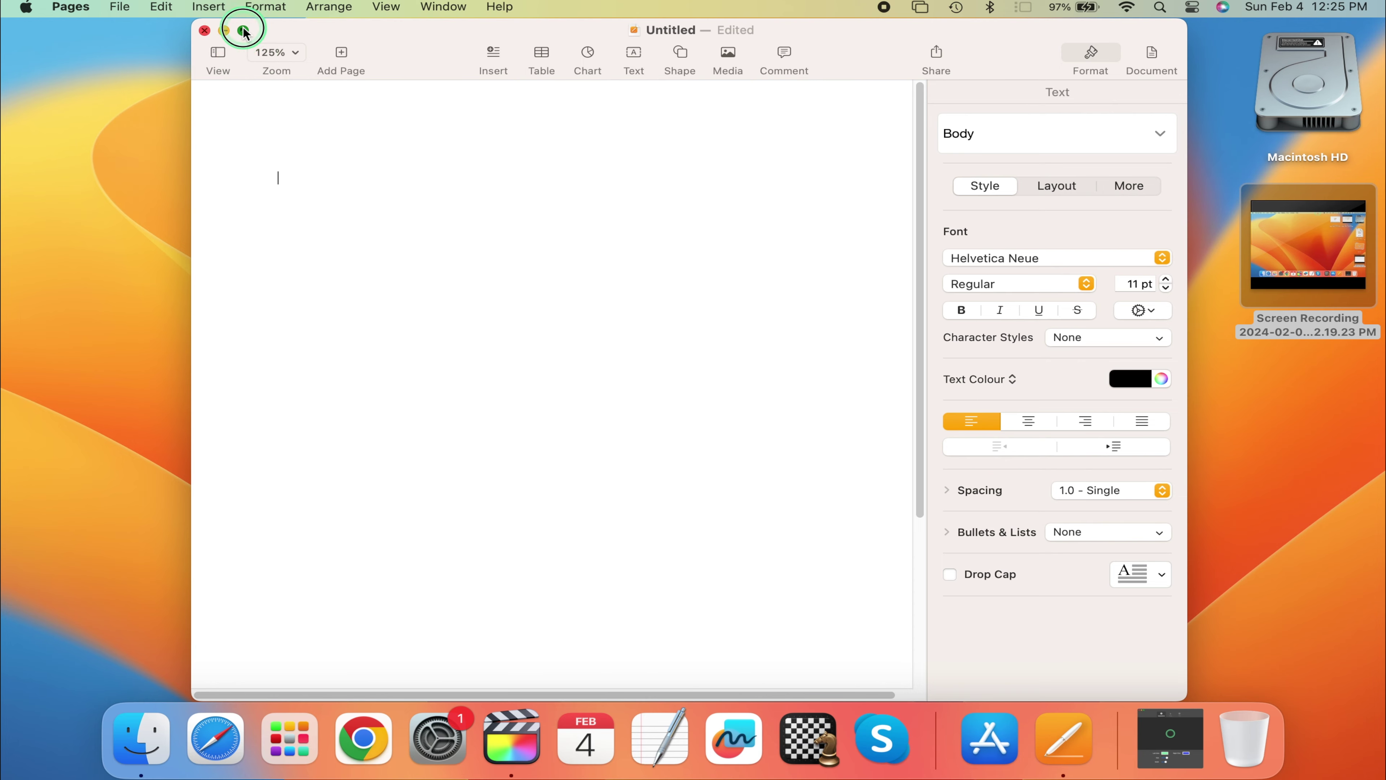
# - Make Pages full screen, insert a black square and stretch it into a wide rectangle
pyautogui.click(243, 31)
pyautogui.click(317, 16)
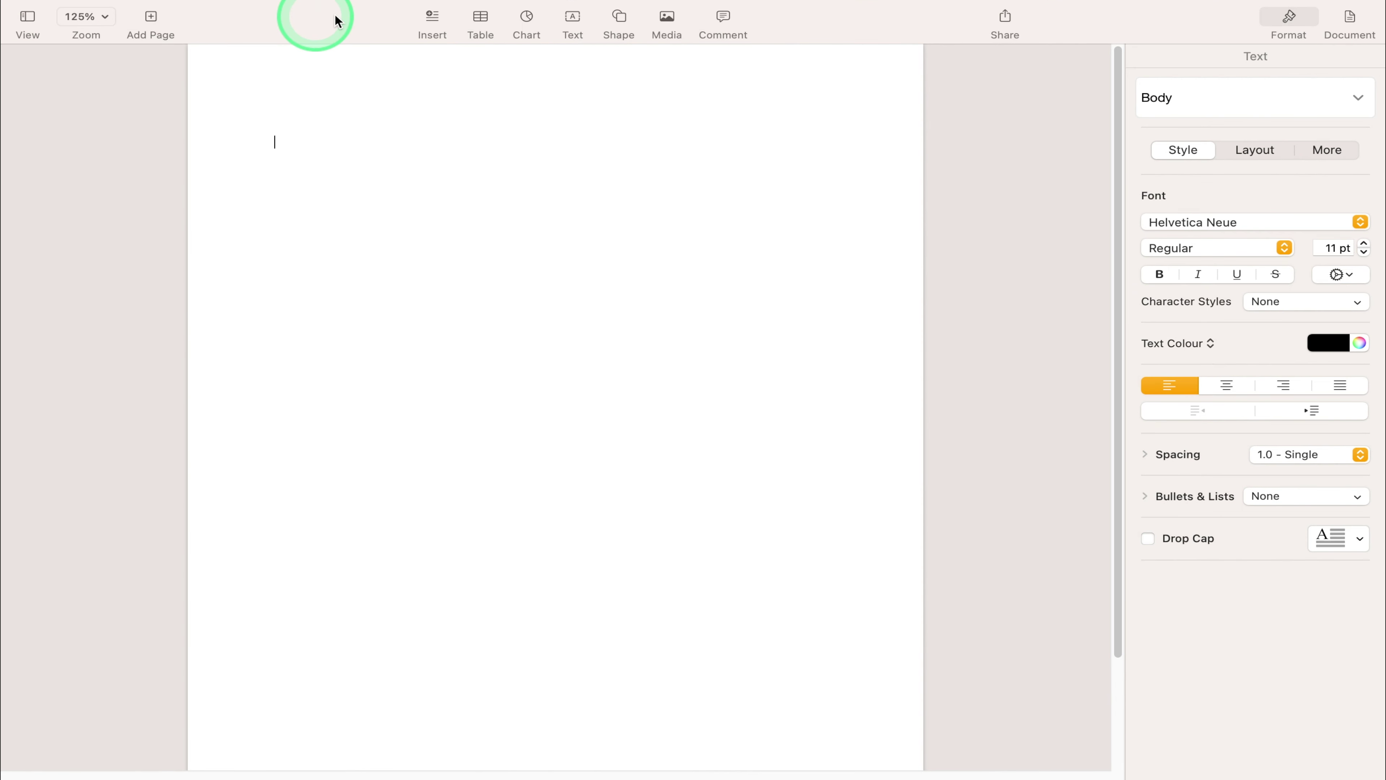
pyautogui.click(616, 39)
pyautogui.click(611, 161)
pyautogui.moveTo(494, 145); pyautogui.dragTo(300, 131)
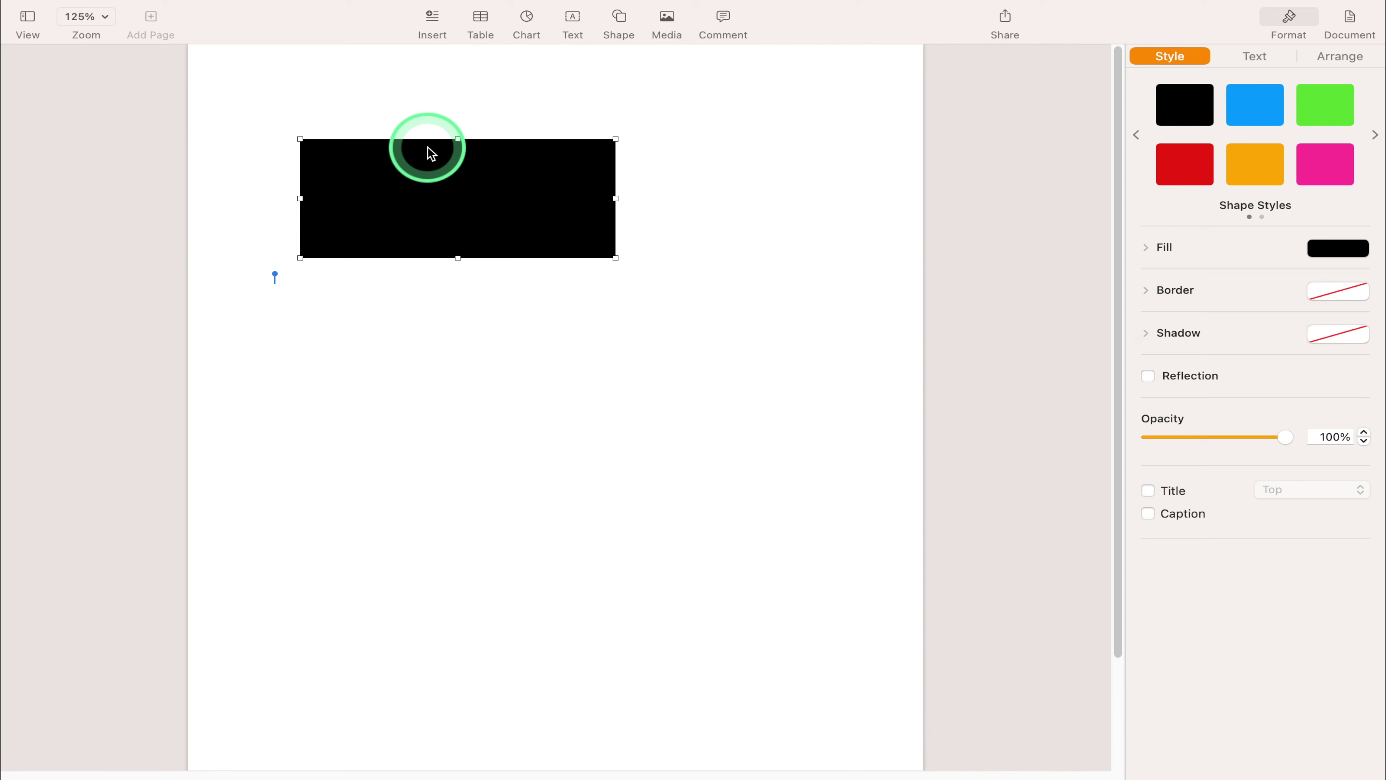
# - Add a curved line to the page
pyautogui.click(621, 19)
pyautogui.click(737, 107)
pyautogui.click(628, 350)
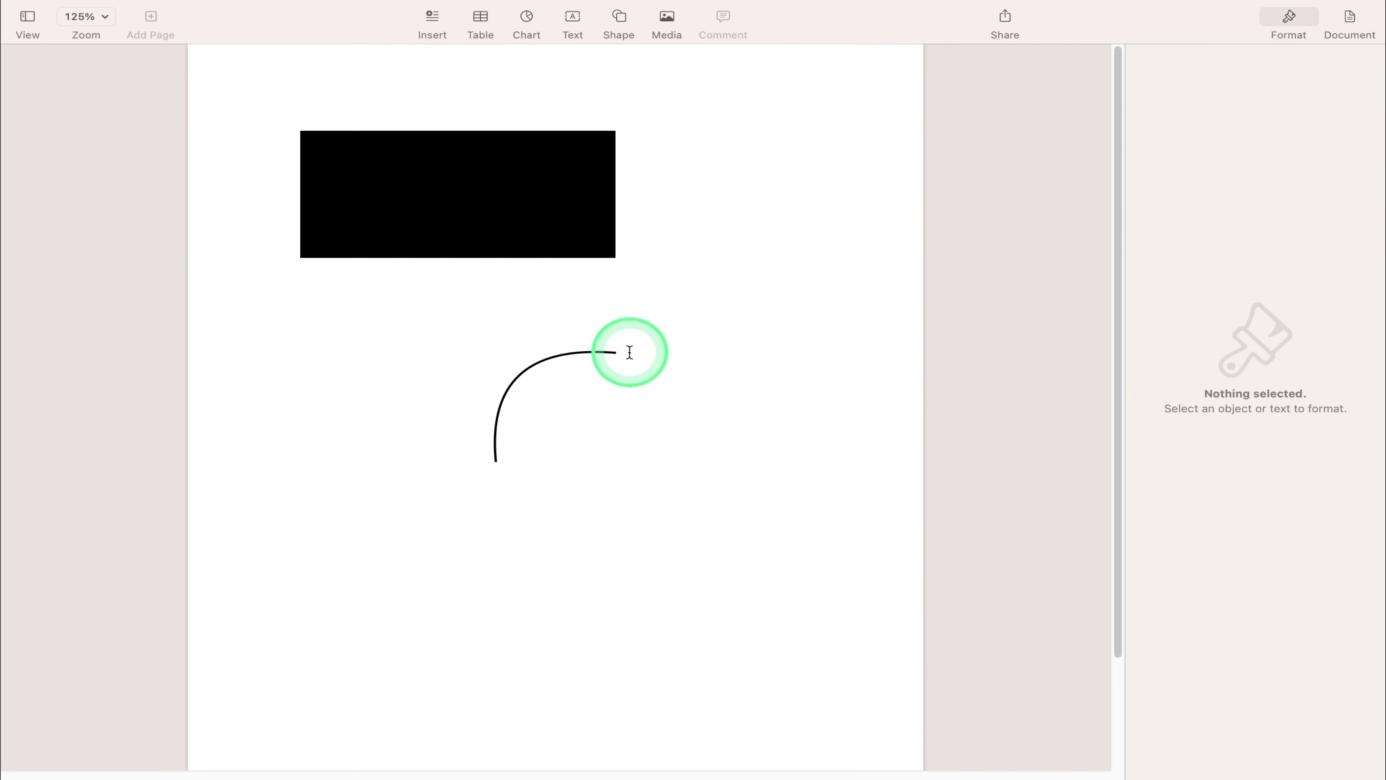
pyautogui.click(515, 385)
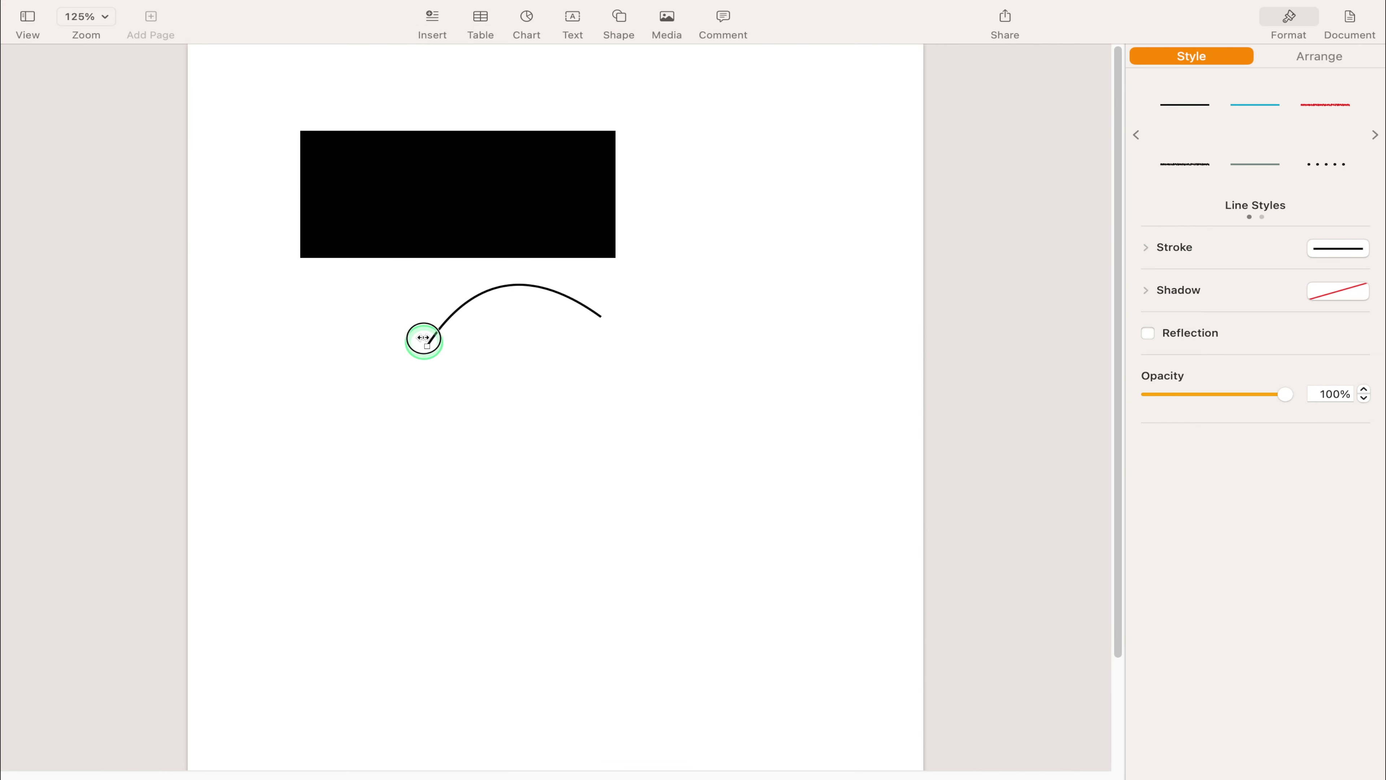
# - Narrow the rectangle to about 2 inches wide and colour it orange
pyautogui.click(300, 167)
pyautogui.moveTo(300, 194); pyautogui.dragTo(446, 211)
pyautogui.click(1279, 172)
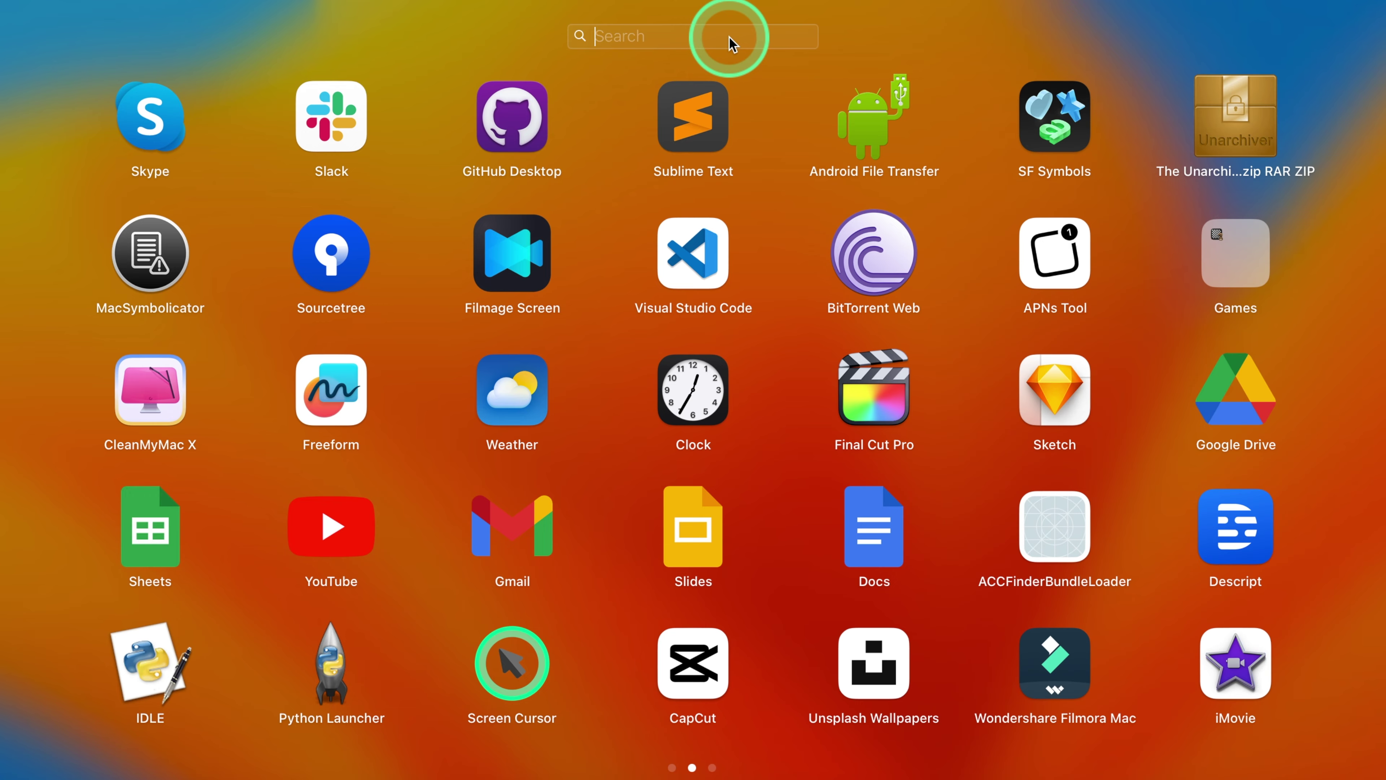
# - Launch Grapher via 'gra', centre the 2D graph on its origin and zoom into an area
pyautogui.write('gra')
pyautogui.click(674, 115)
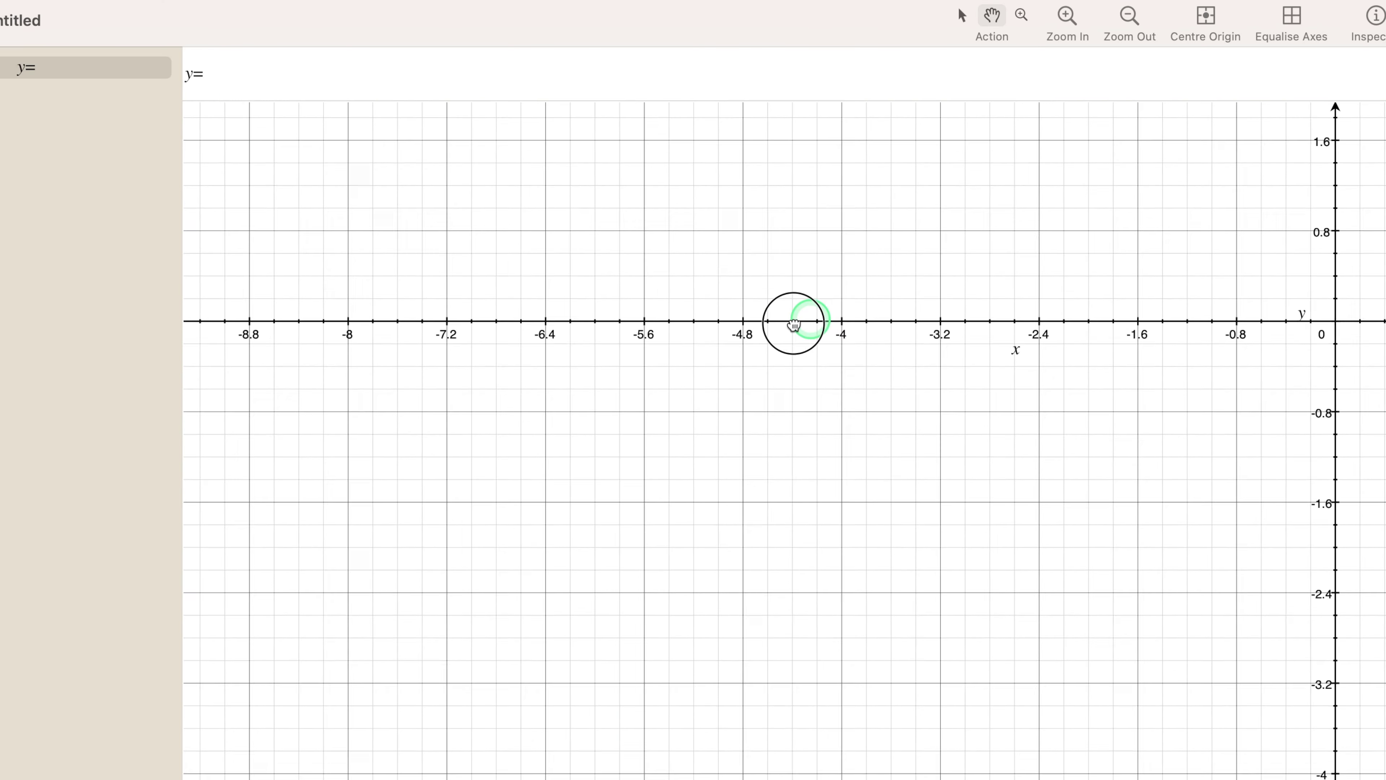
pyautogui.click(766, 168)
pyautogui.click(541, 443)
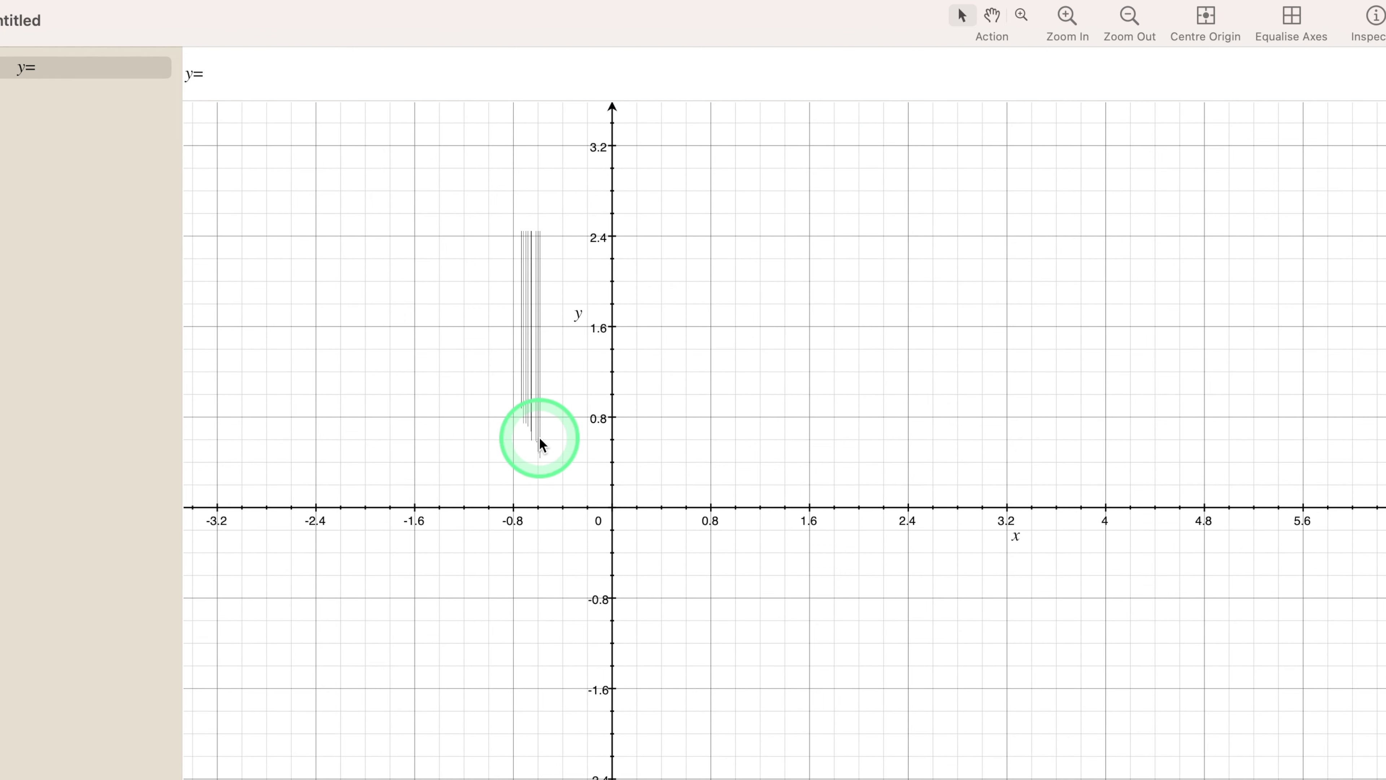
pyautogui.moveTo(571, 300); pyautogui.dragTo(842, 202)
# - Zoom far in and back out around the origin, then rotate the new 3D graph's axes
pyautogui.click(1021, 15)
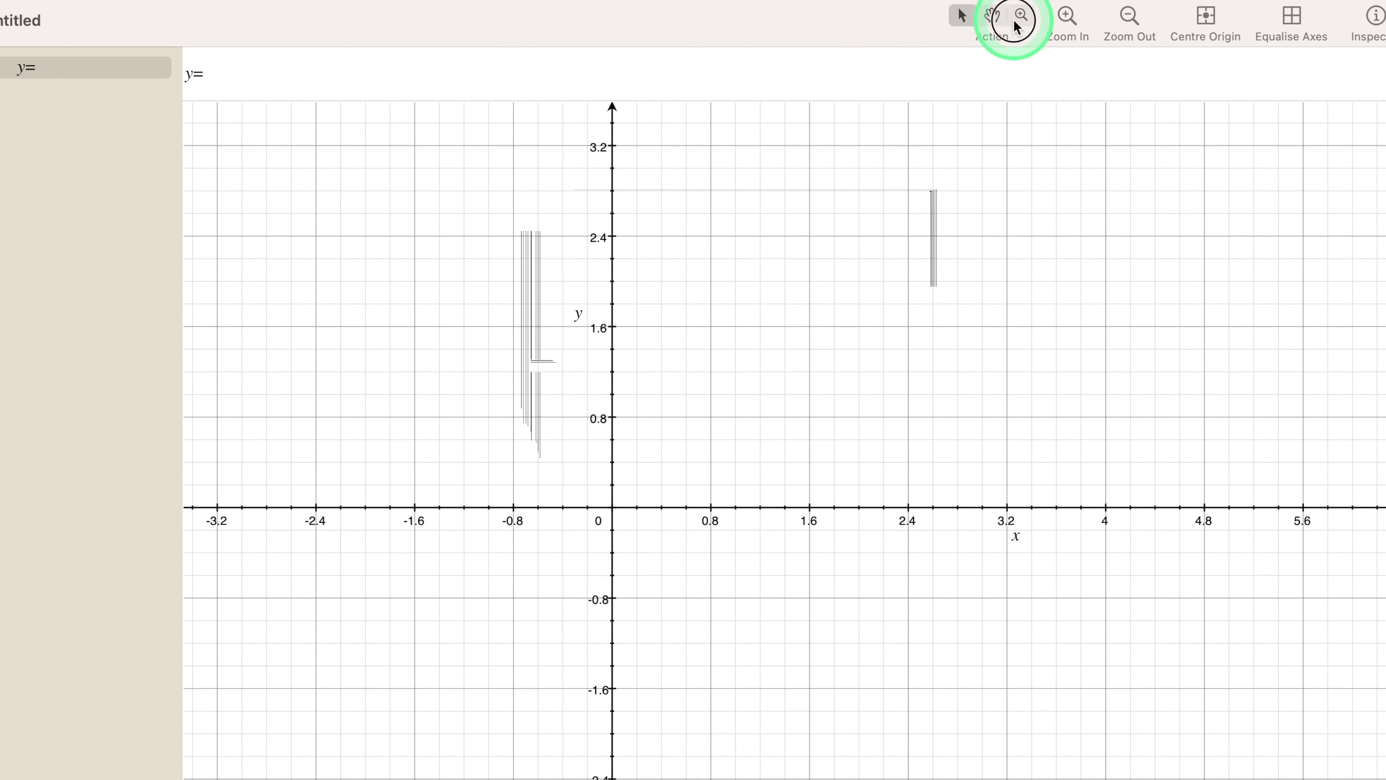
pyautogui.click(860, 320)
pyautogui.click(1378, 109)
pyautogui.click(1212, 39)
pyautogui.click(914, 442)
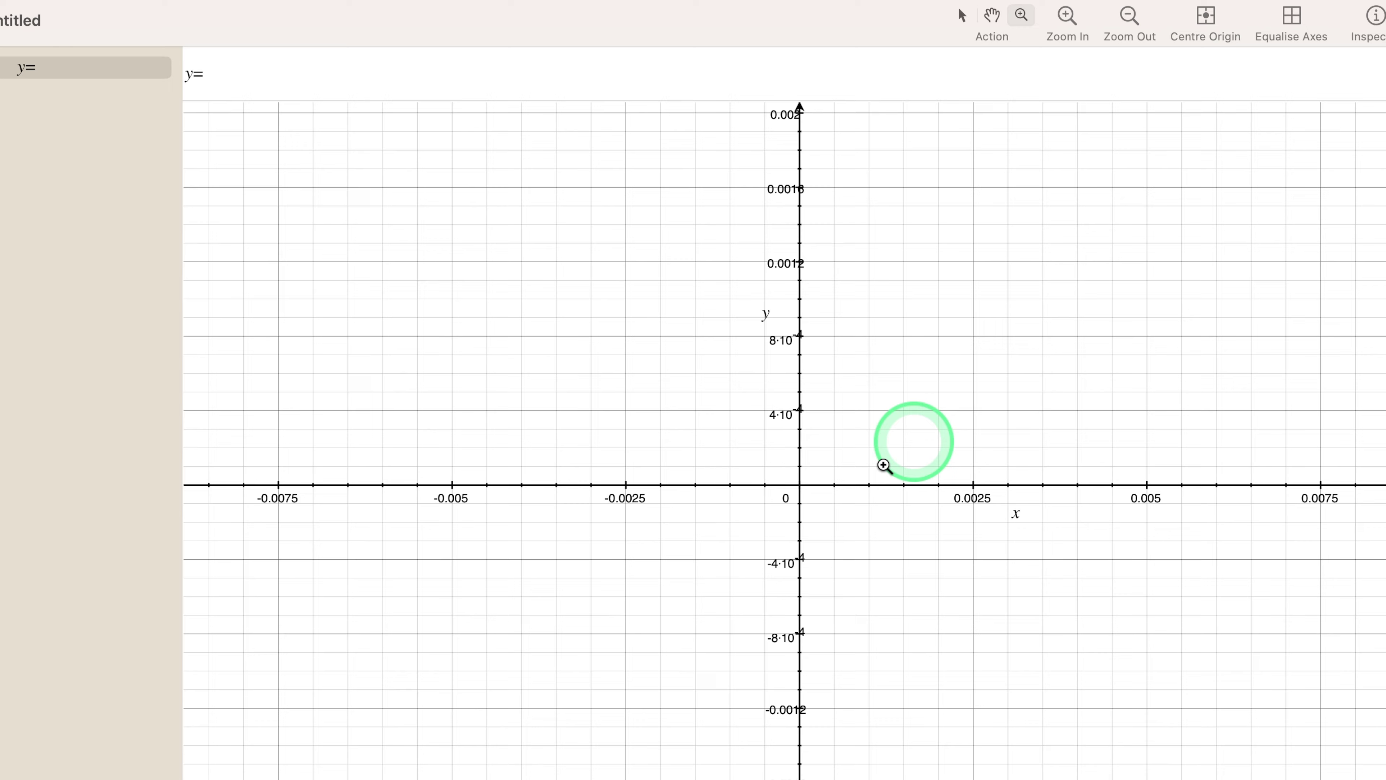
pyautogui.click(788, 472)
pyautogui.click(743, 228)
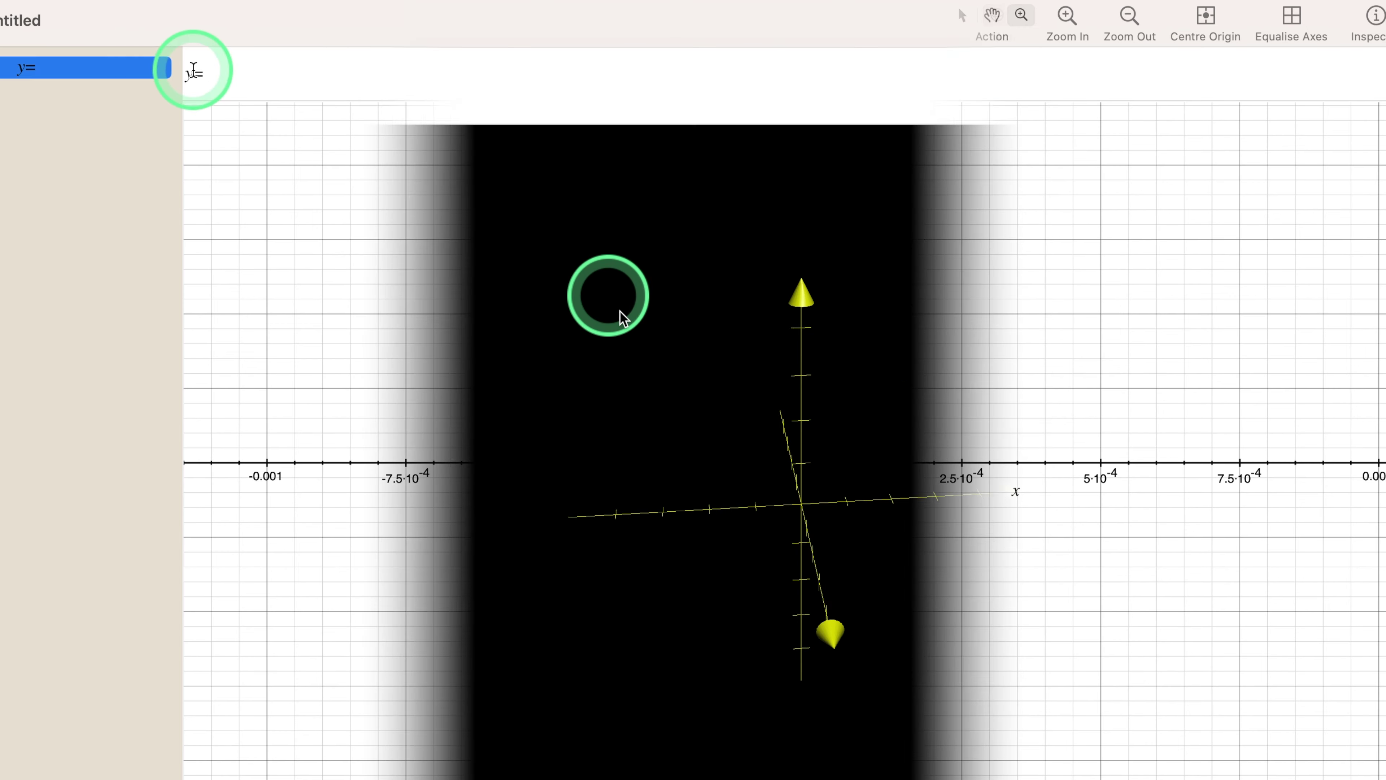
pyautogui.moveTo(606, 297); pyautogui.dragTo(743, 588)
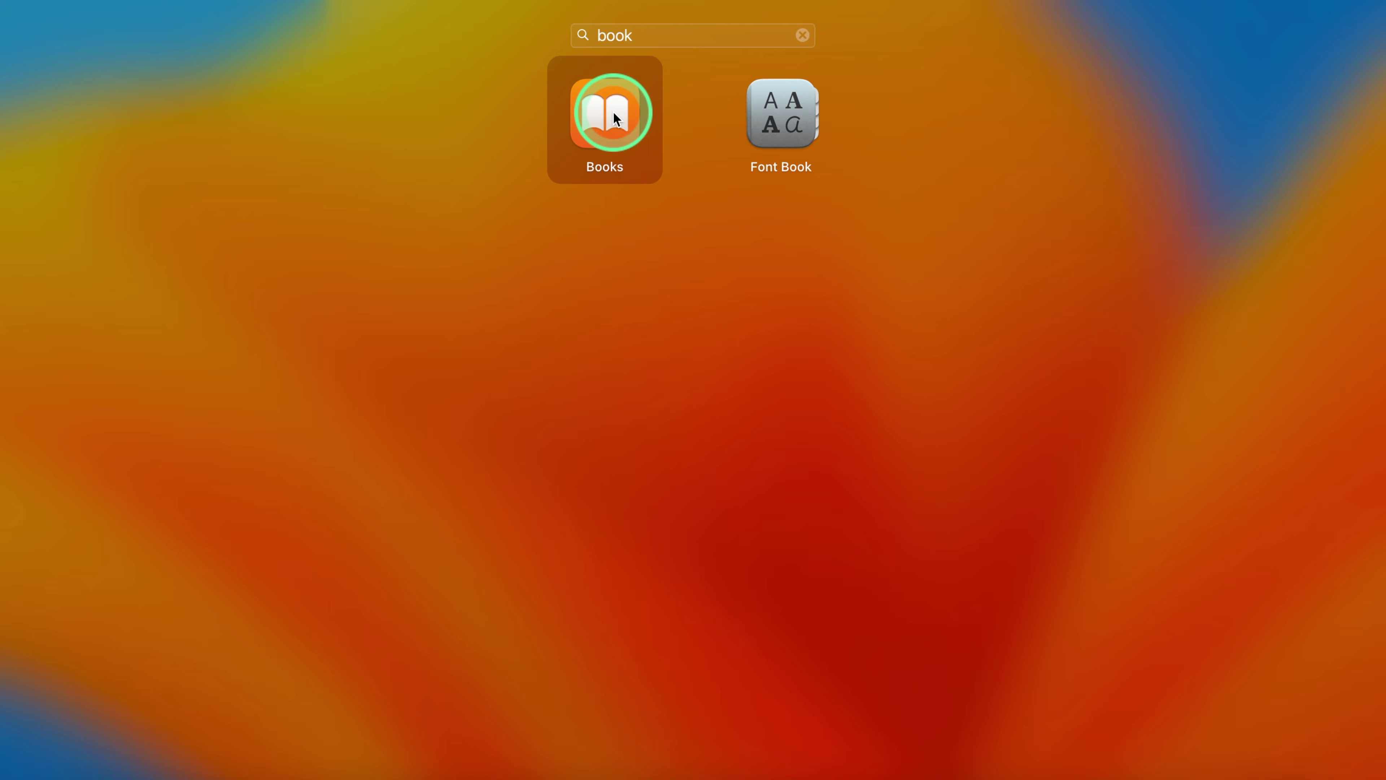
# - Launch Books, dismiss the welcome screen and scroll through Reading Now's featured bestsellers
pyautogui.click(715, 650)
pyautogui.click(365, 602)
pyautogui.scroll(-15, 365, 602)
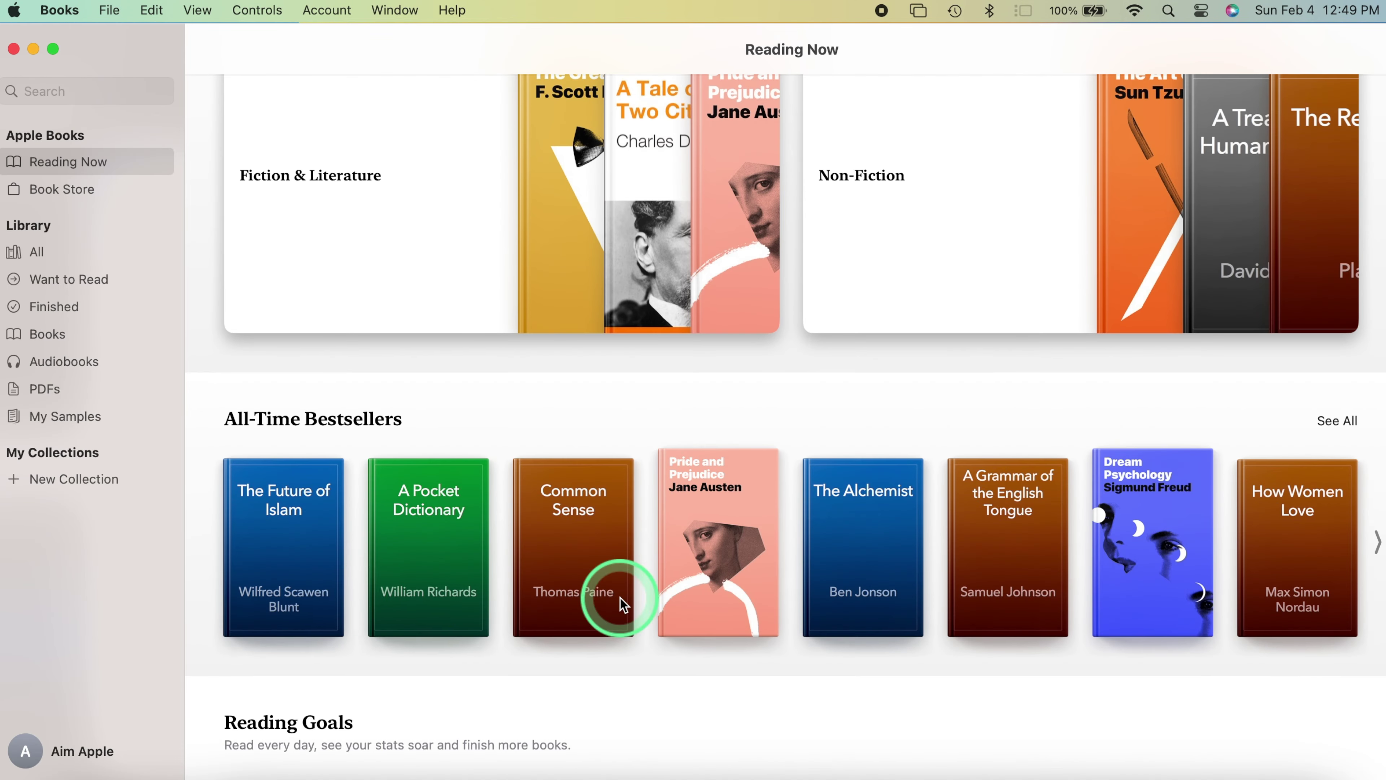
pyautogui.scroll(15, 619, 597)
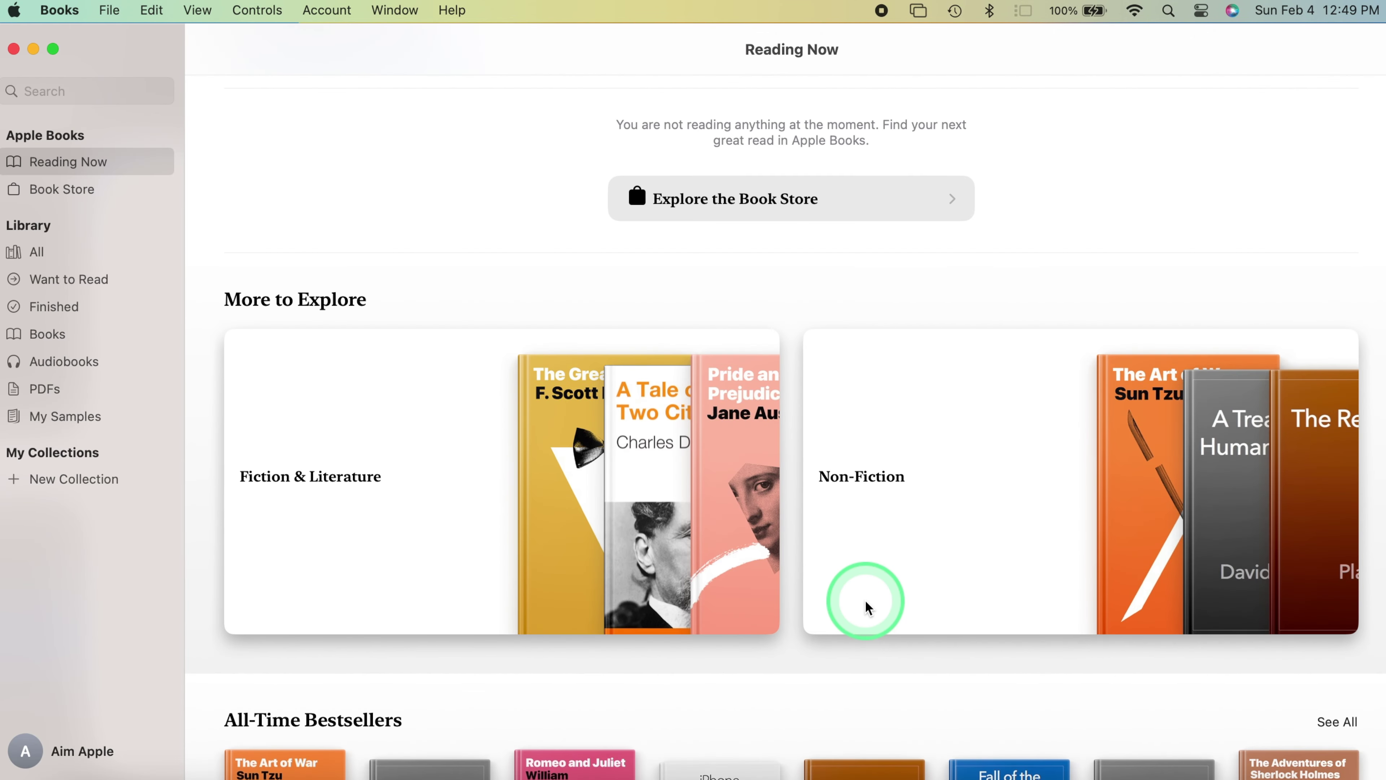
pyautogui.scroll(-3, 869, 597)
pyautogui.hscroll(5, 869, 597)
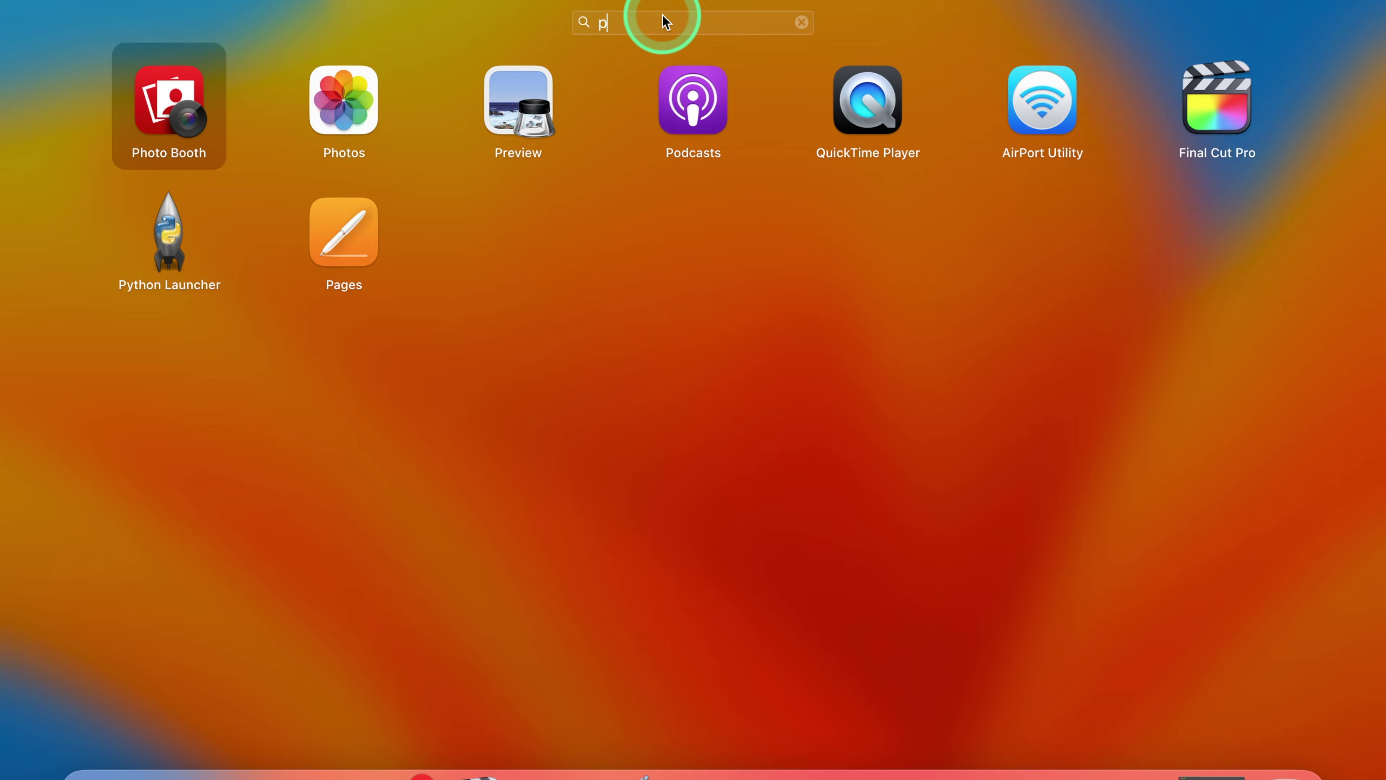
# - Launch Podcasts, close What's New, scroll the Browse page's featured shows and open Charts
pyautogui.click(575, 131)
pyautogui.click(675, 632)
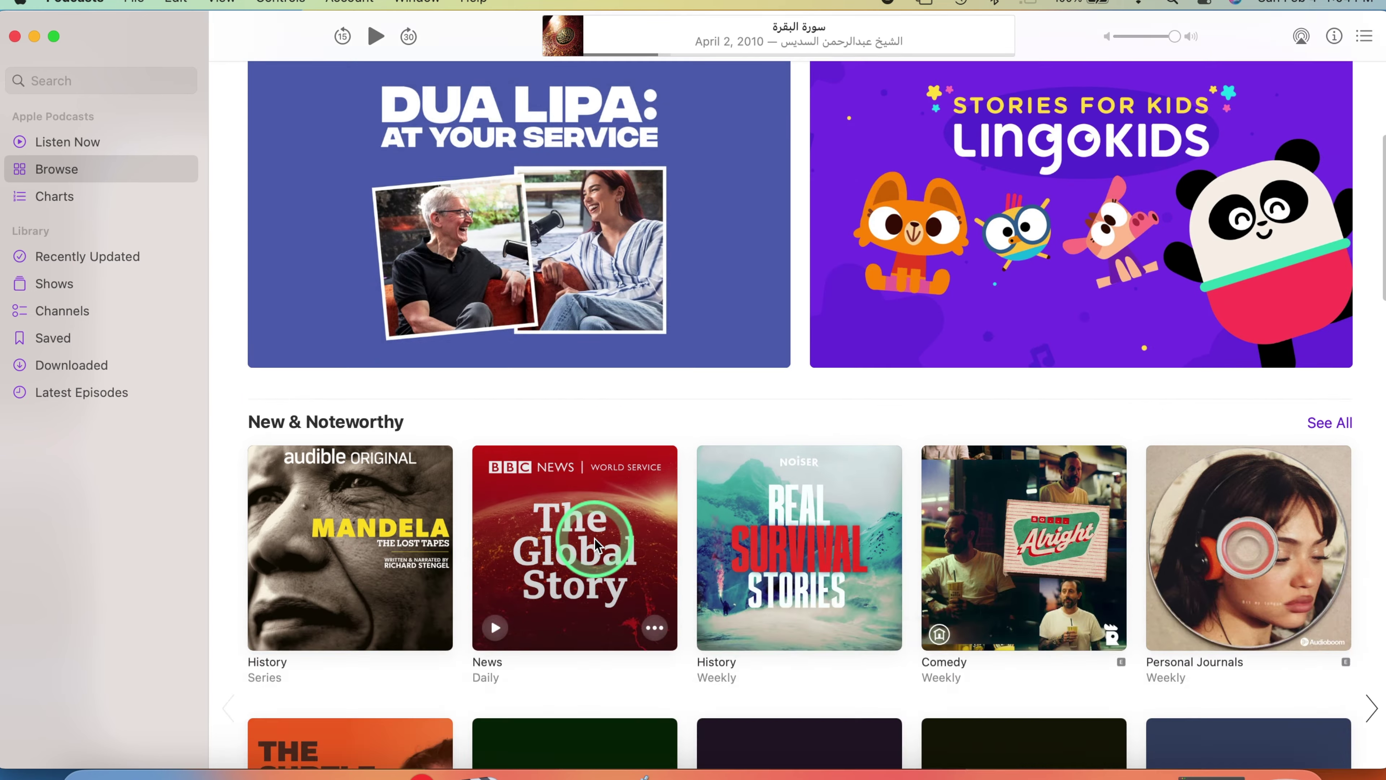
pyautogui.scroll(3, 594, 542)
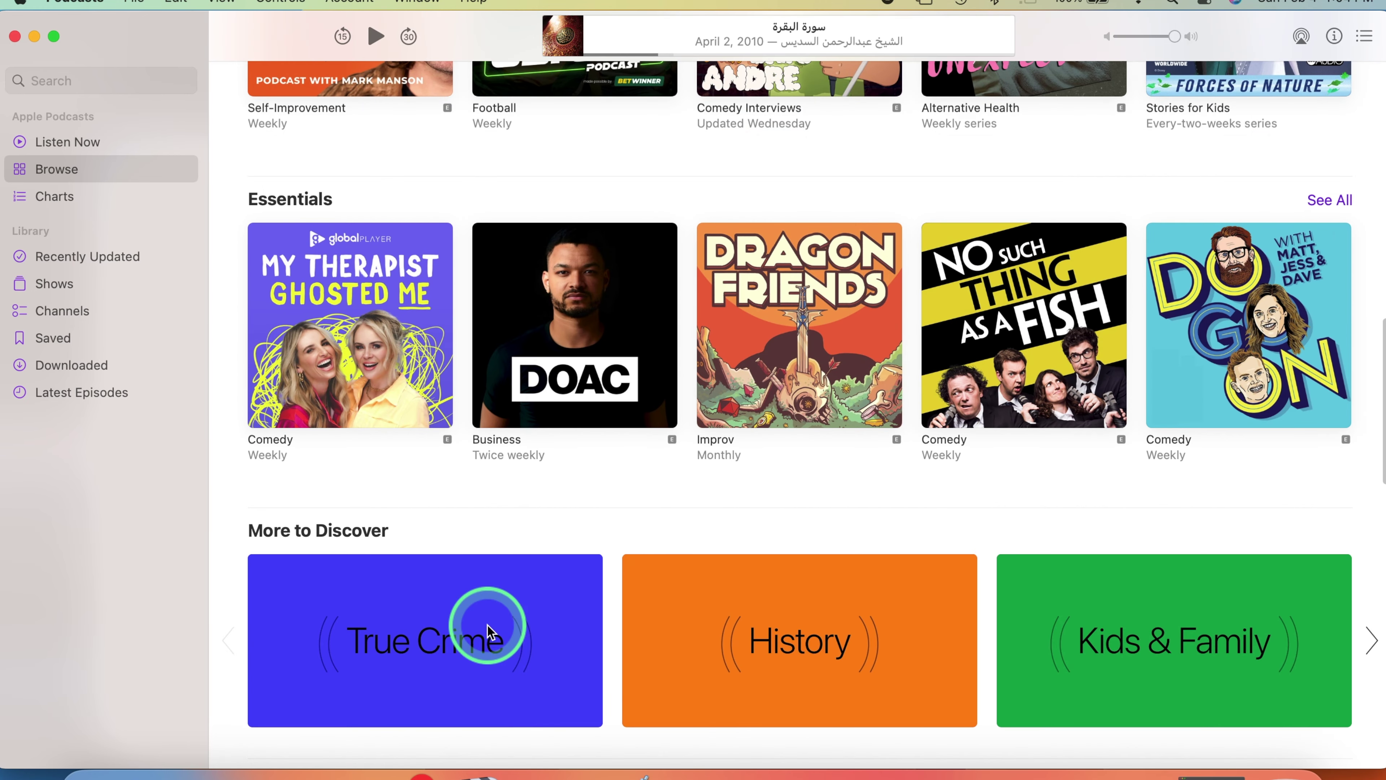
pyautogui.scroll(-12, 486, 622)
pyautogui.scroll(20, 566, 546)
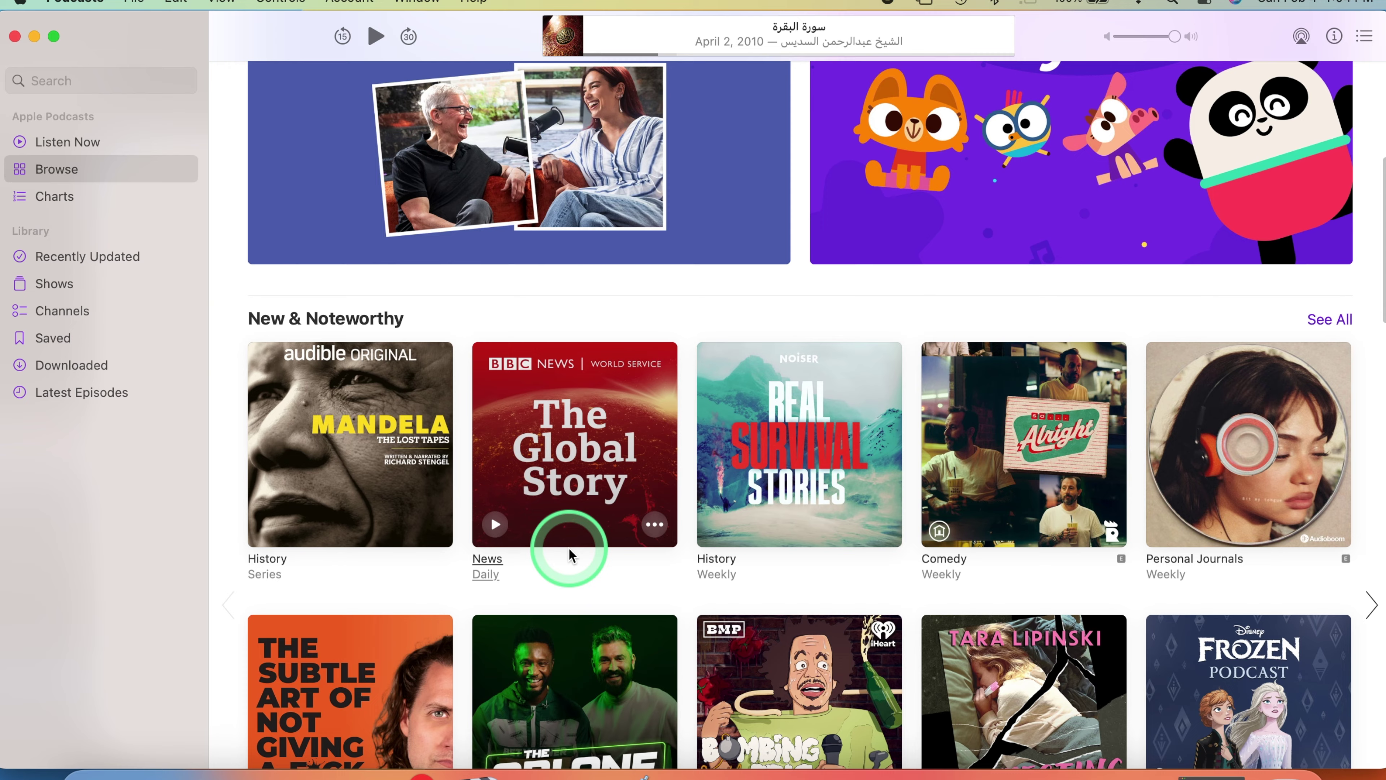
pyautogui.scroll(-20, 1006, 248)
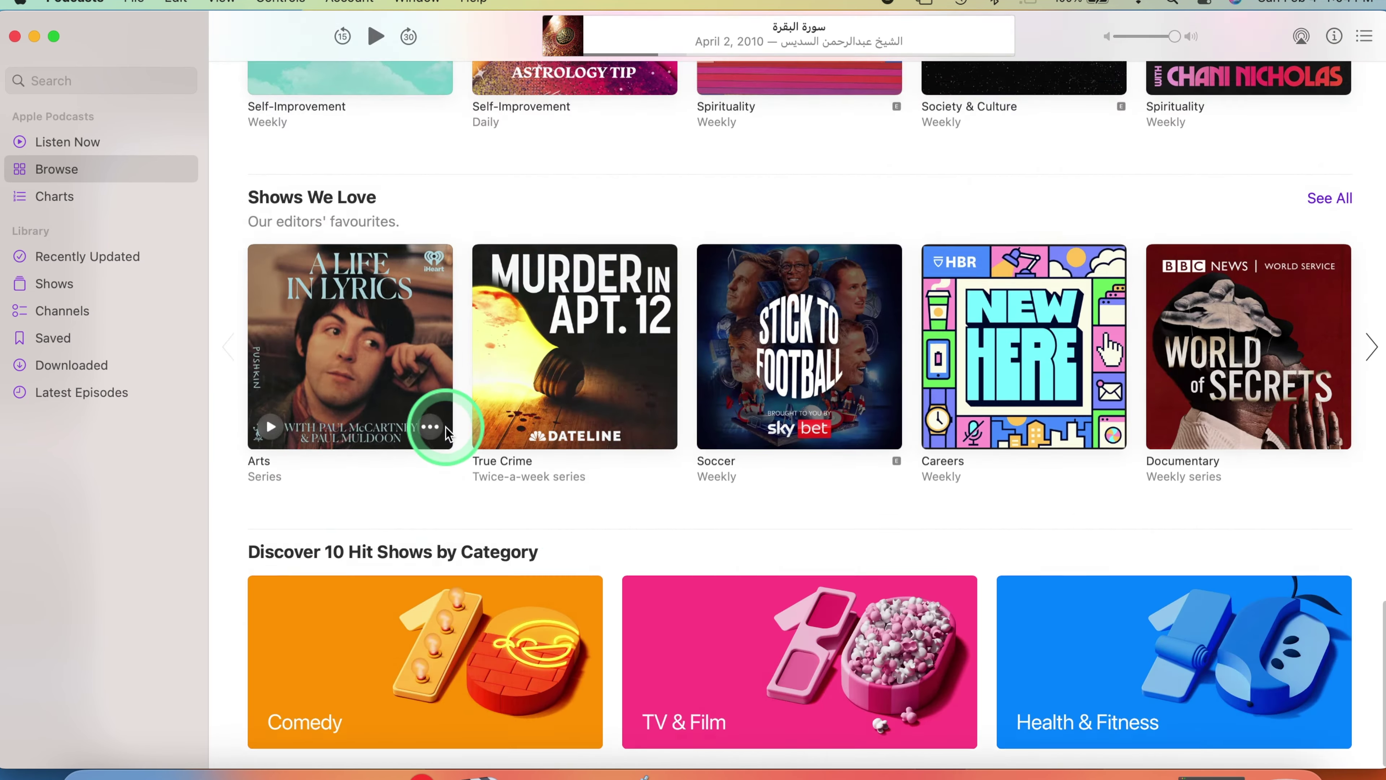
pyautogui.scroll(-10, 444, 426)
pyautogui.click(124, 200)
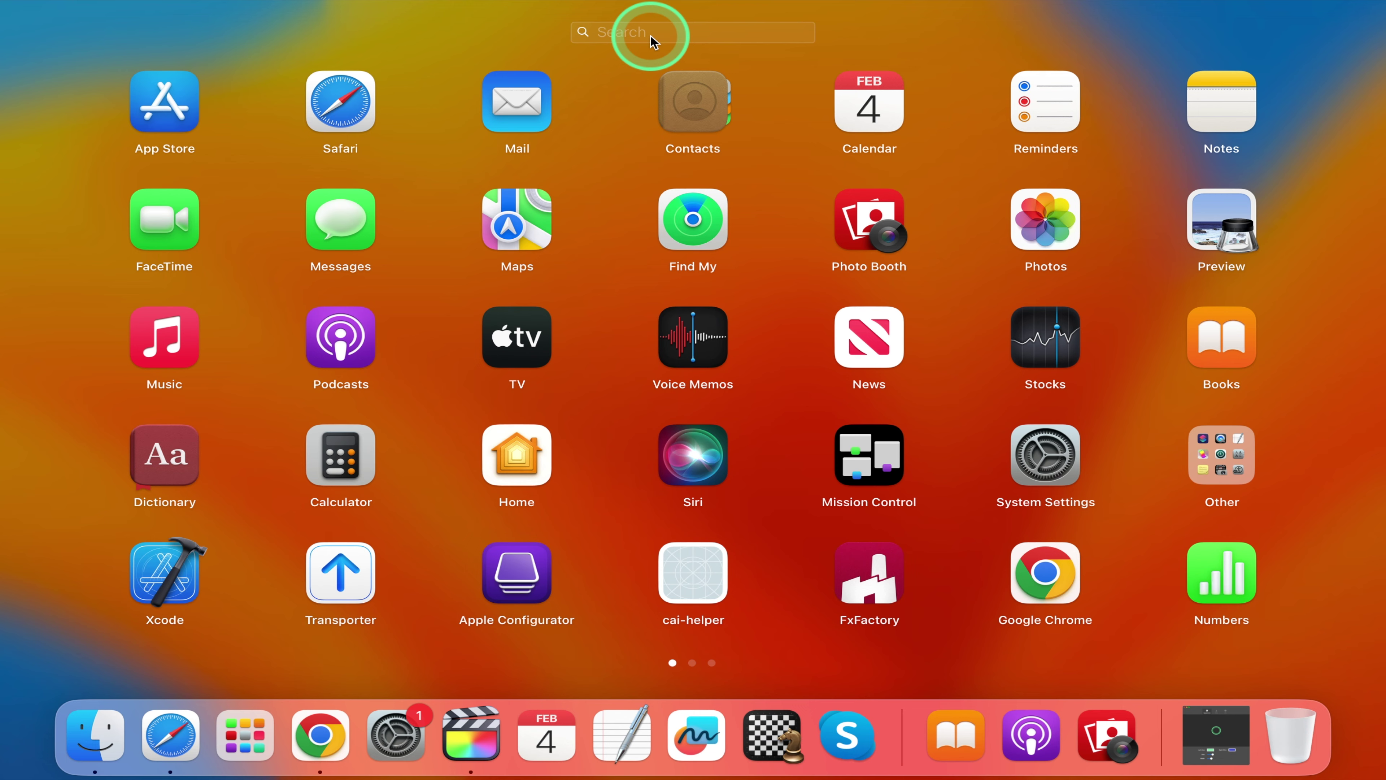
# - Search 'ph' in Launchpad and launch Photo Booth to show the live camera view
pyautogui.write('ph')
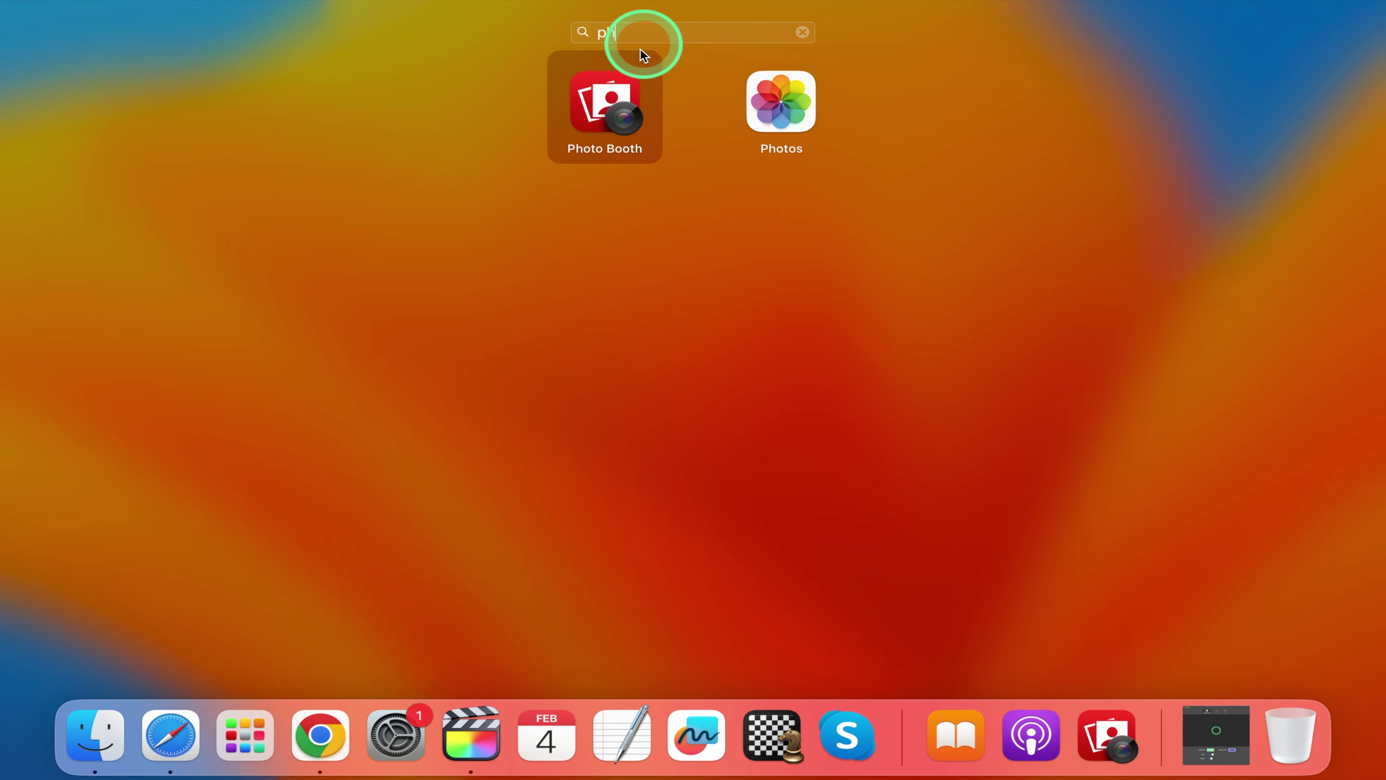
pyautogui.click(616, 116)
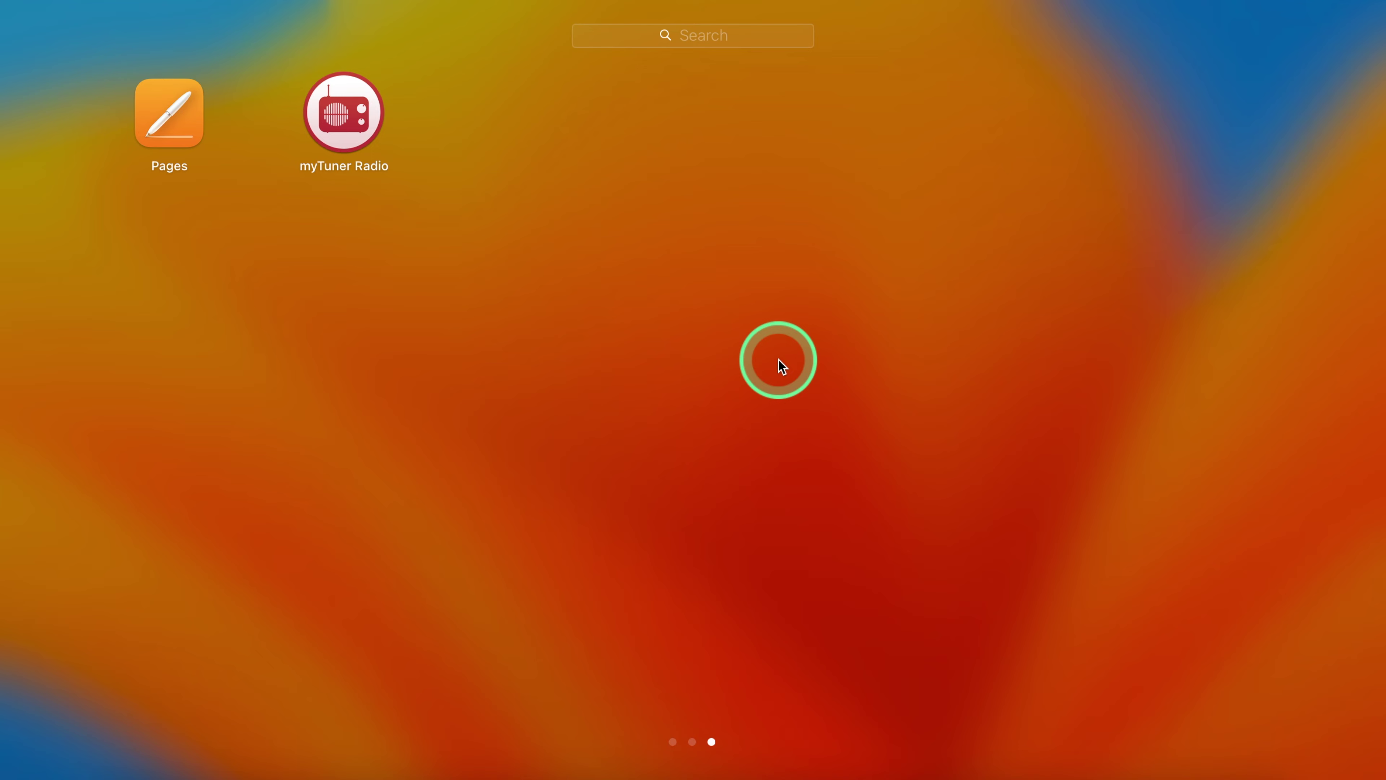
# - Launch myTuner Radio, scroll the Stations list, then view the Podcasts and Charts lists
pyautogui.click(343, 114)
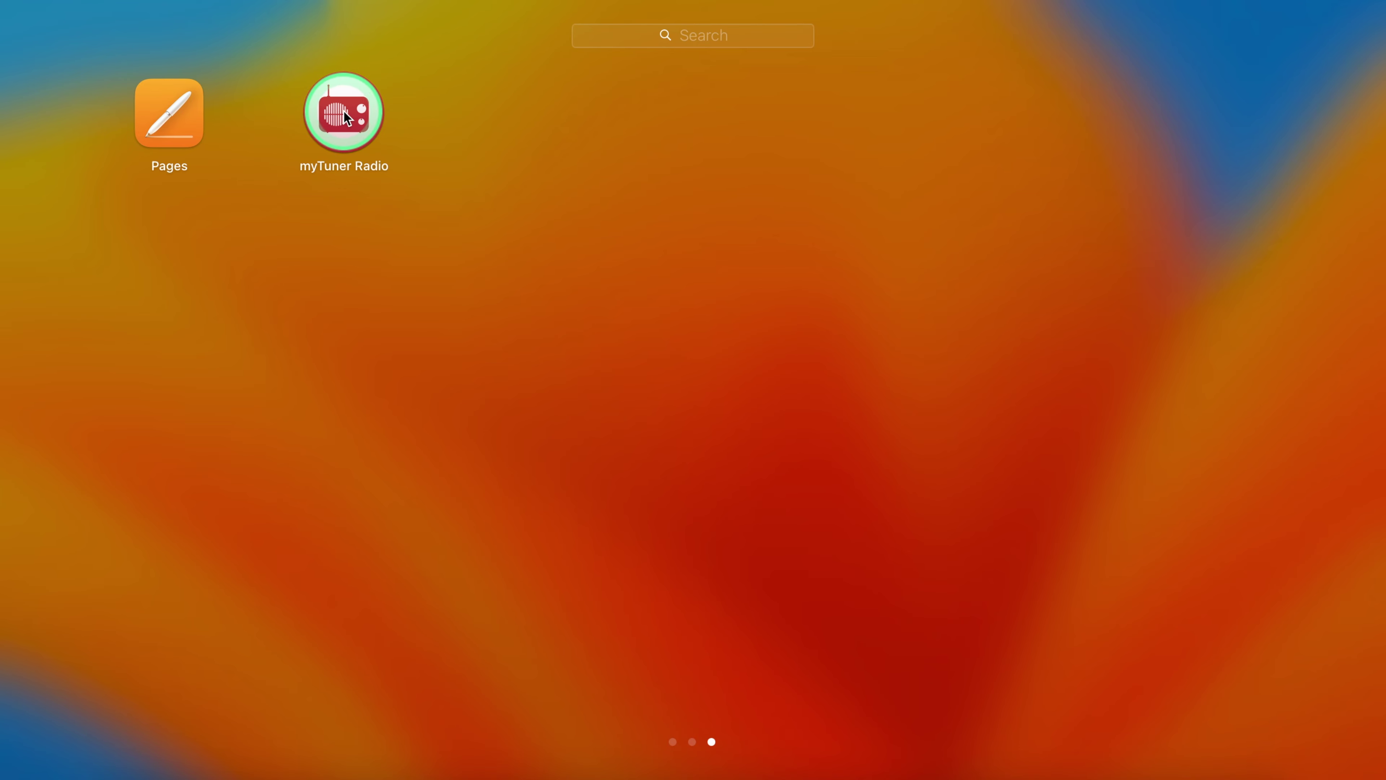
pyautogui.scroll(-3, 803, 303)
pyautogui.scroll(-5, 800, 309)
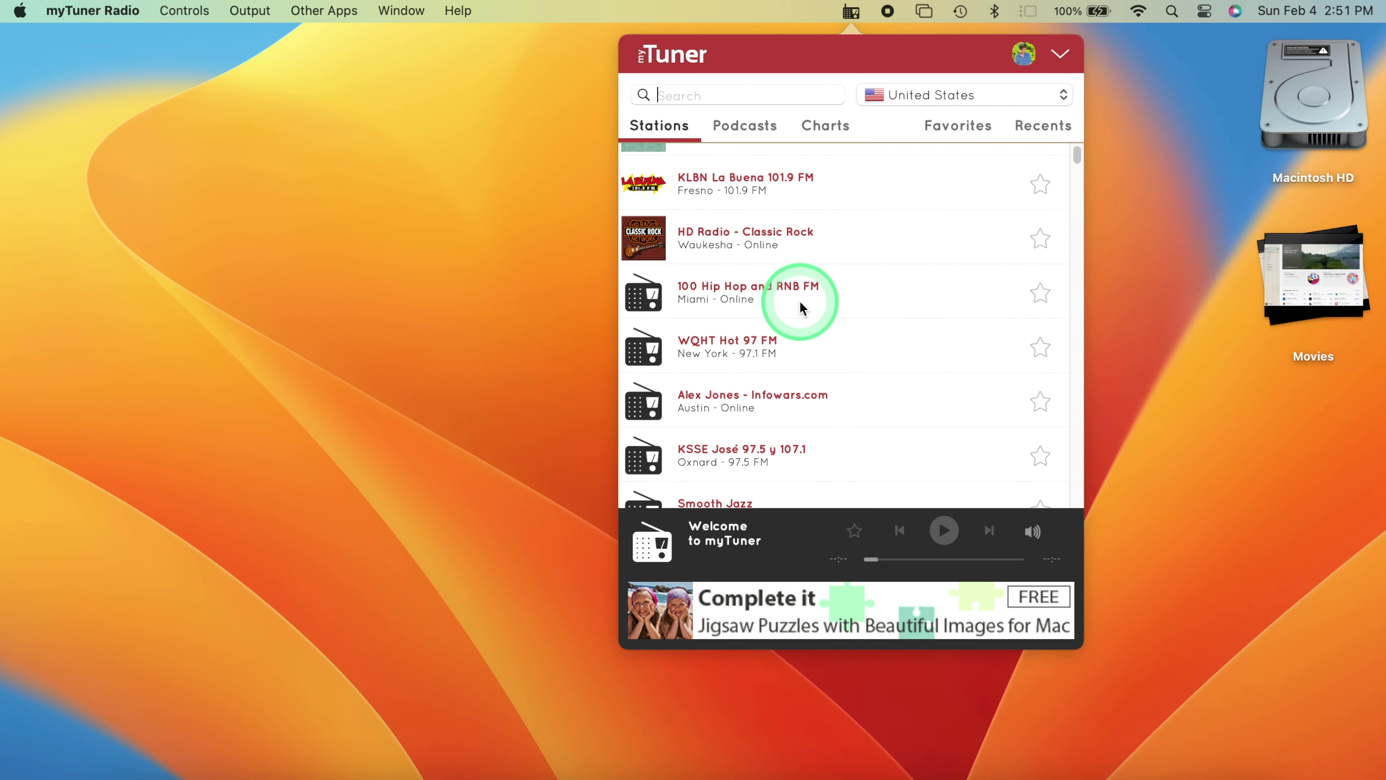
pyautogui.click(744, 124)
pyautogui.scroll(5, 843, 418)
pyautogui.click(826, 127)
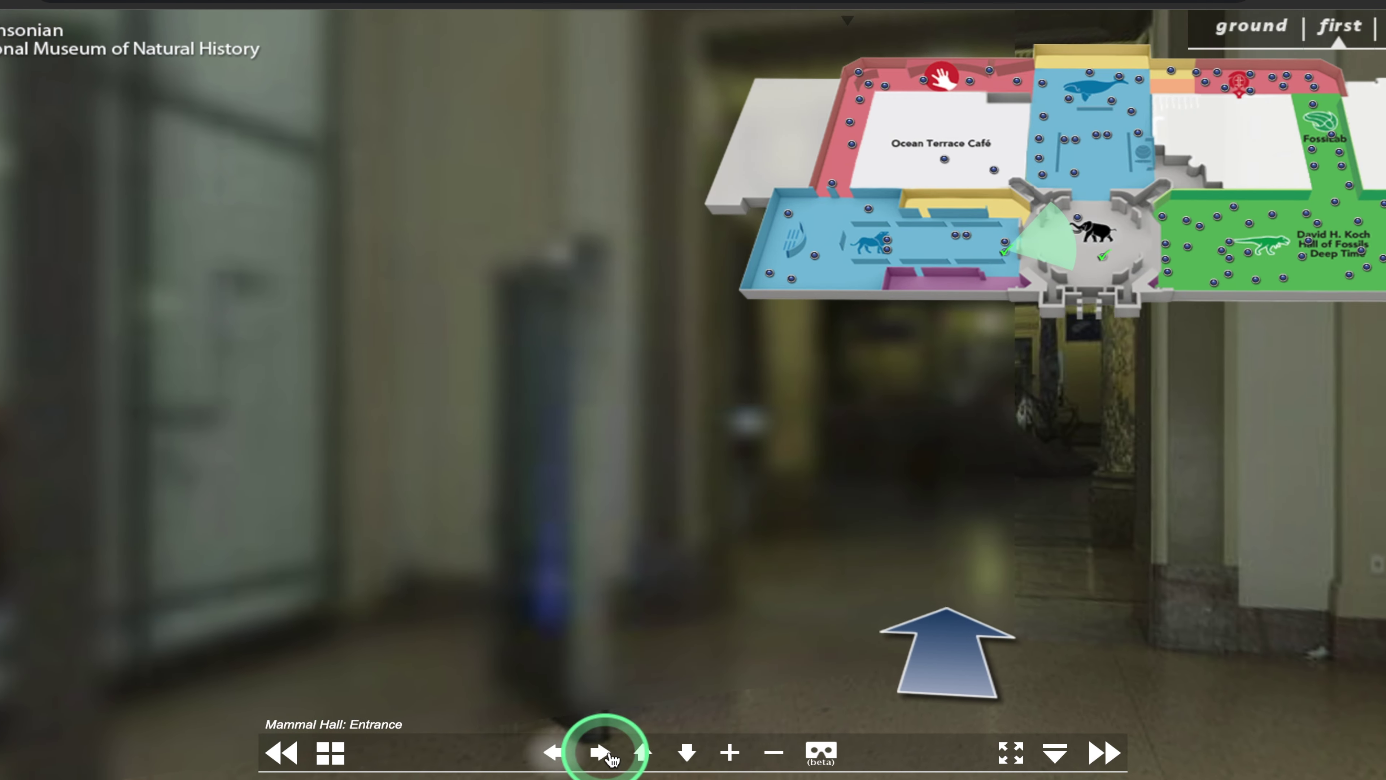
# - Rotate the Mammal Hall entrance panorama to the left, then dismiss the floor map overlay
pyautogui.click(923, 664)
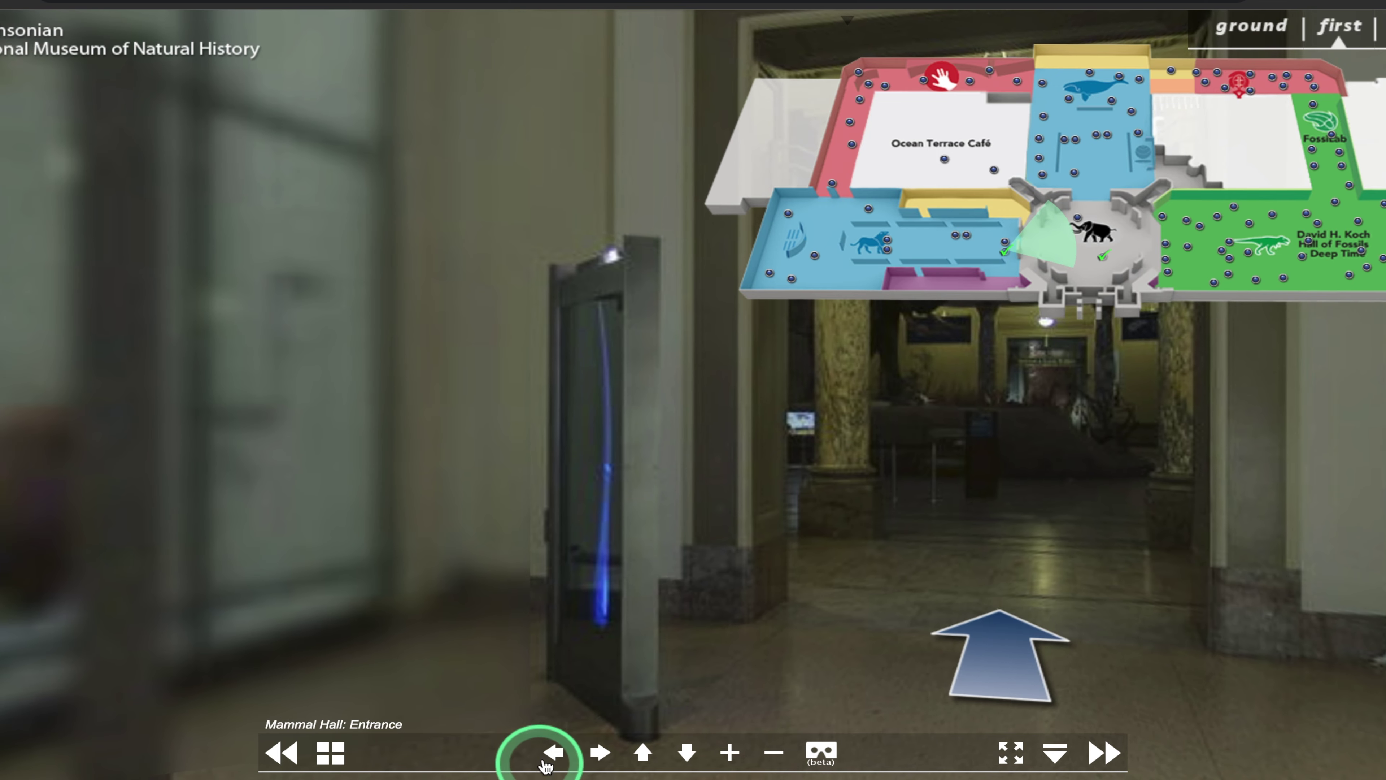
pyautogui.click(554, 753)
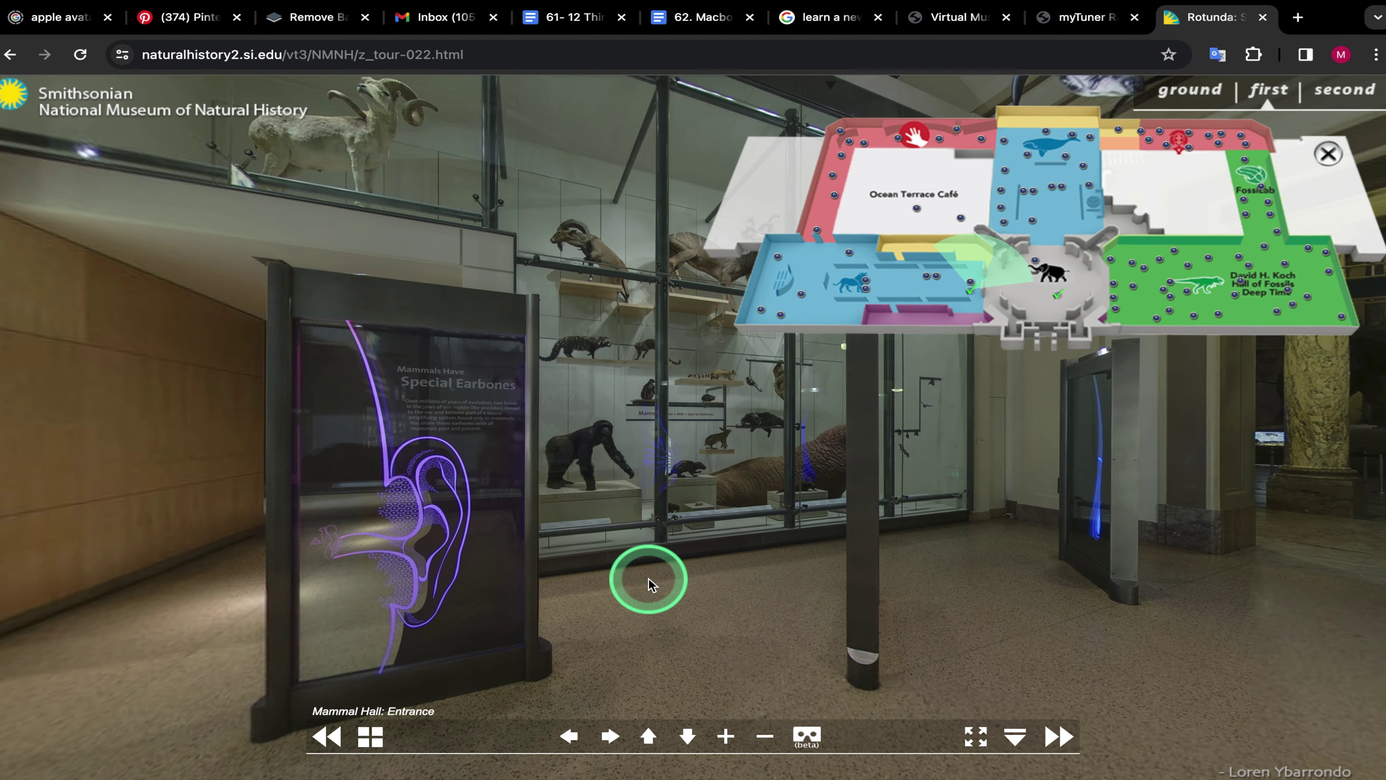
pyautogui.click(1044, 273)
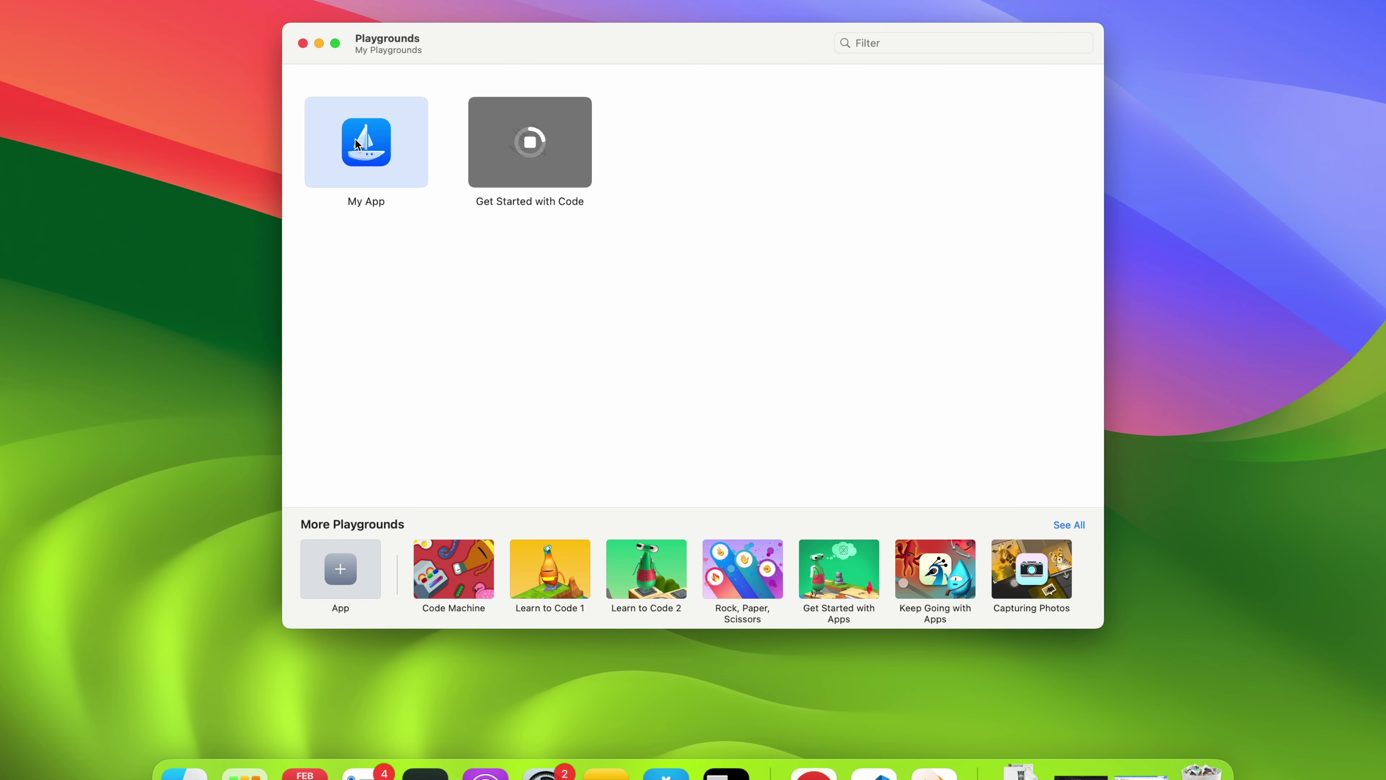
# - In My App, change the globe's foregroundColor on line 8 from .accentColor to .red
pyautogui.doubleClick(376, 159)
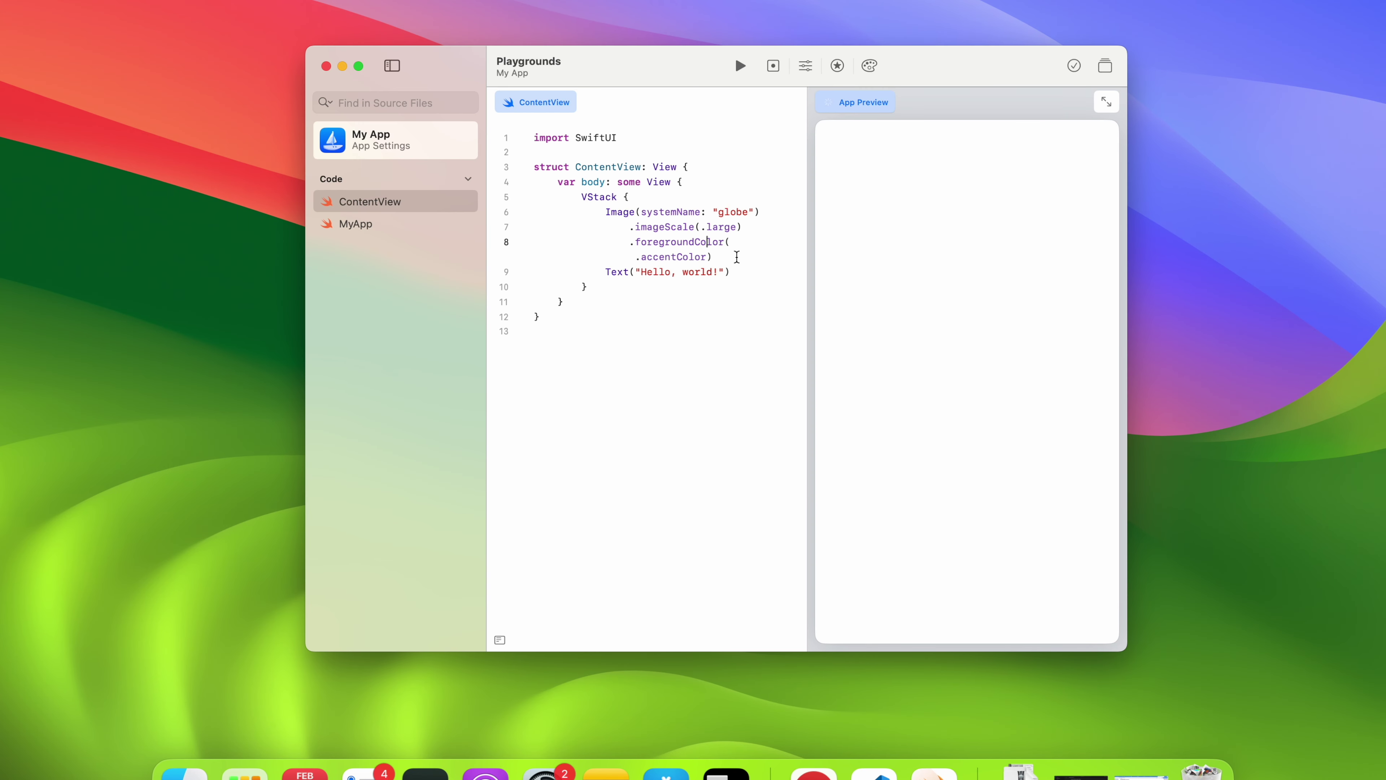
pyautogui.click(733, 256)
pyautogui.hotkey('shift', 'alt', 'Left')
pyautogui.press('BackSpace')
pyautogui.write('red')
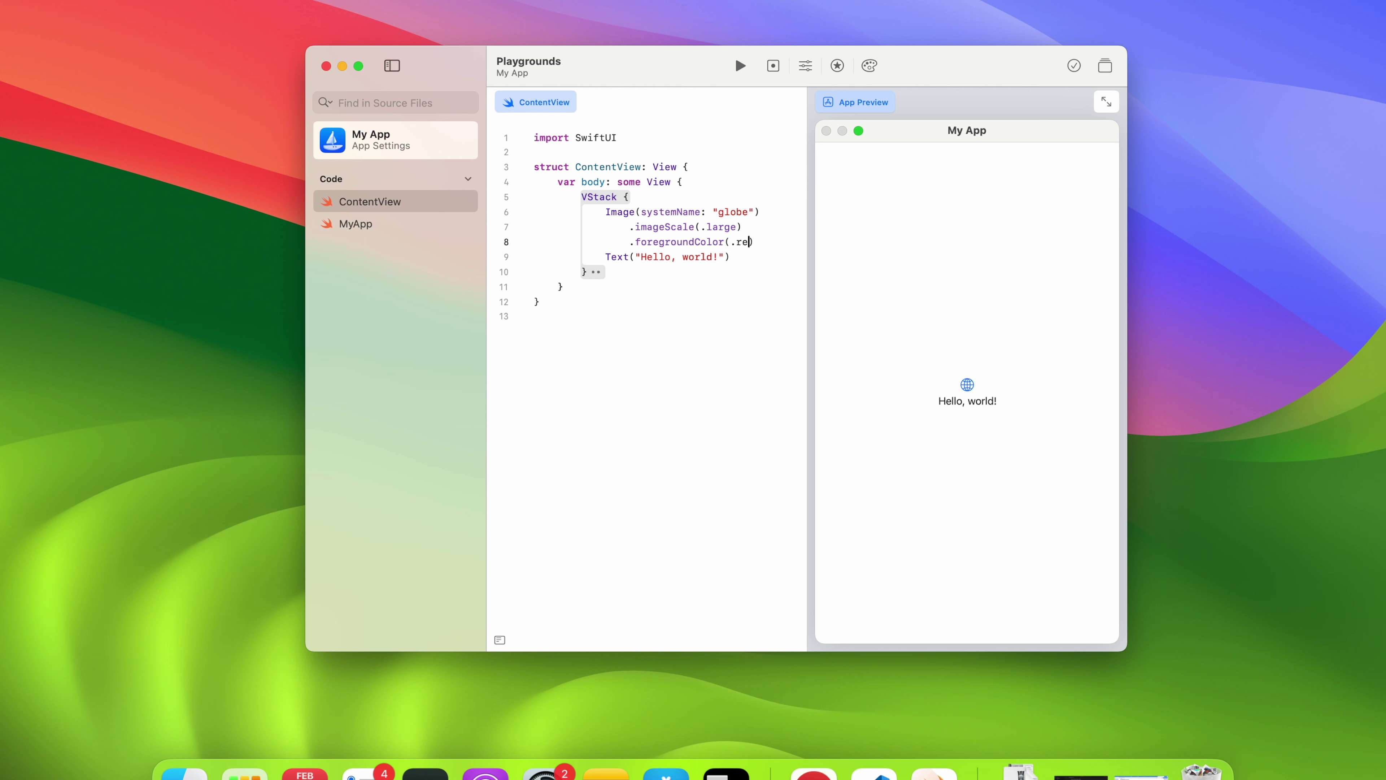
pyautogui.click(764, 240)
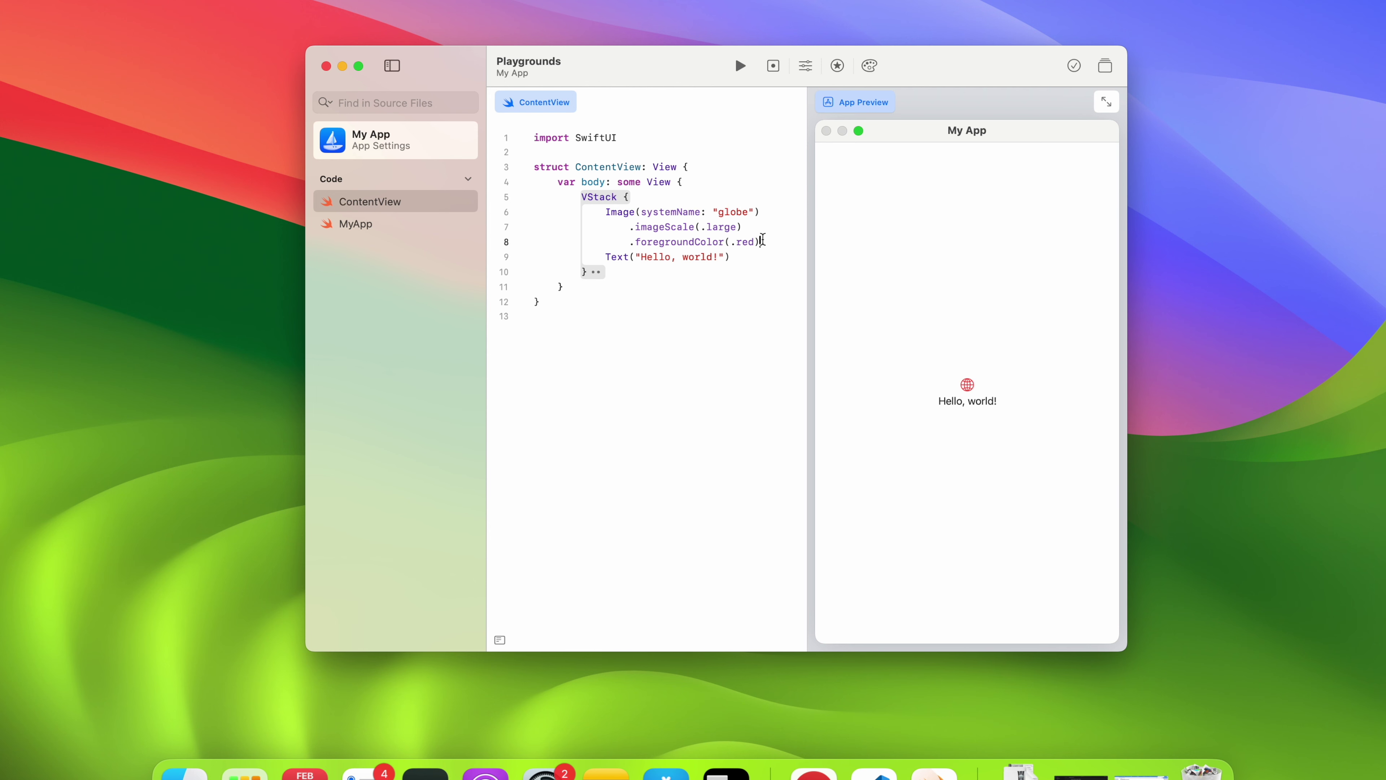